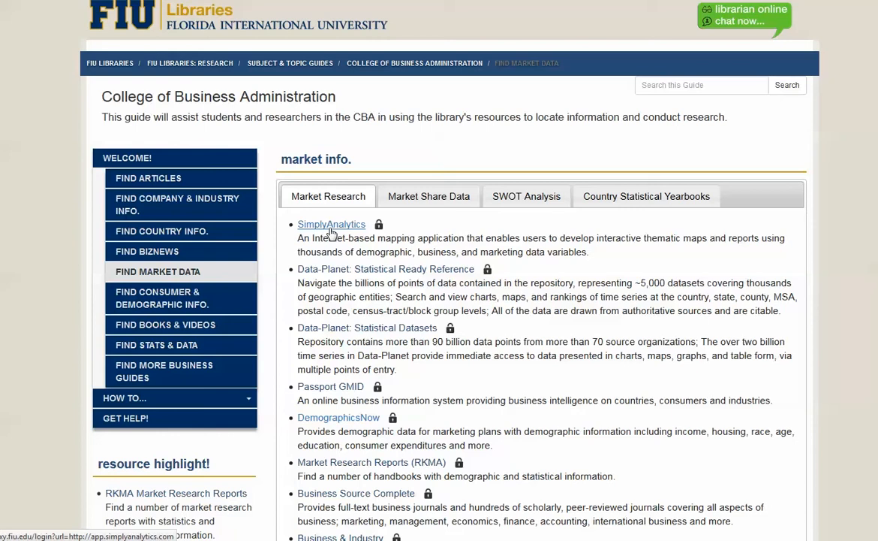
Open SimplyAnalytics from the market research resources, signing in with the saved FIU username and password and the saved SimplyAnalytics email and password
click(330, 229)
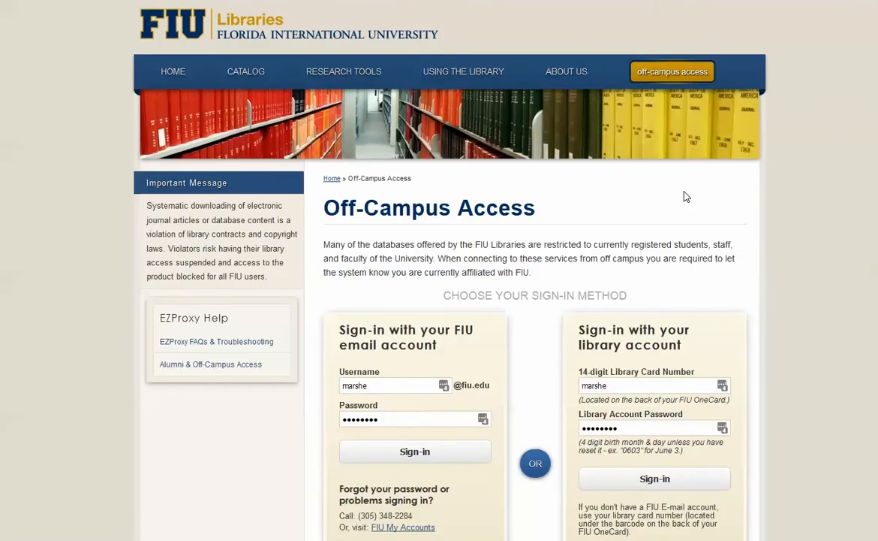
click(416, 454)
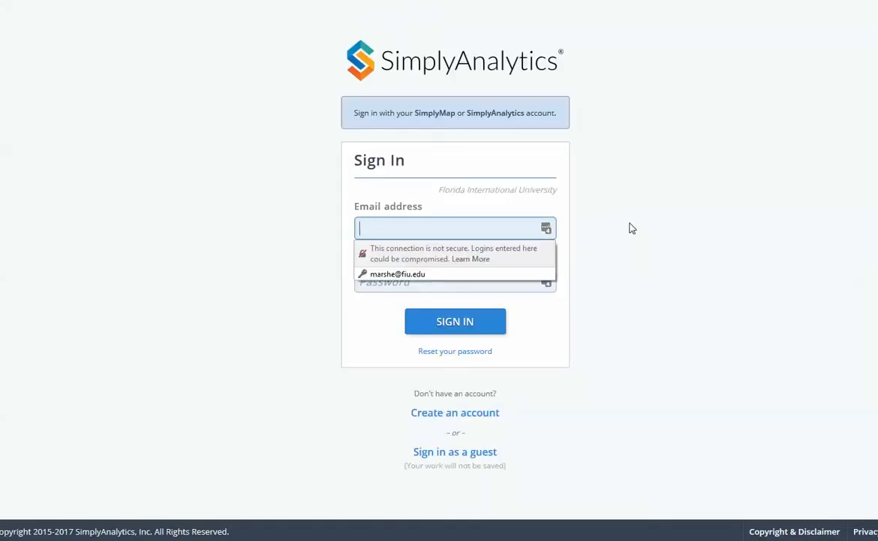
click(459, 275)
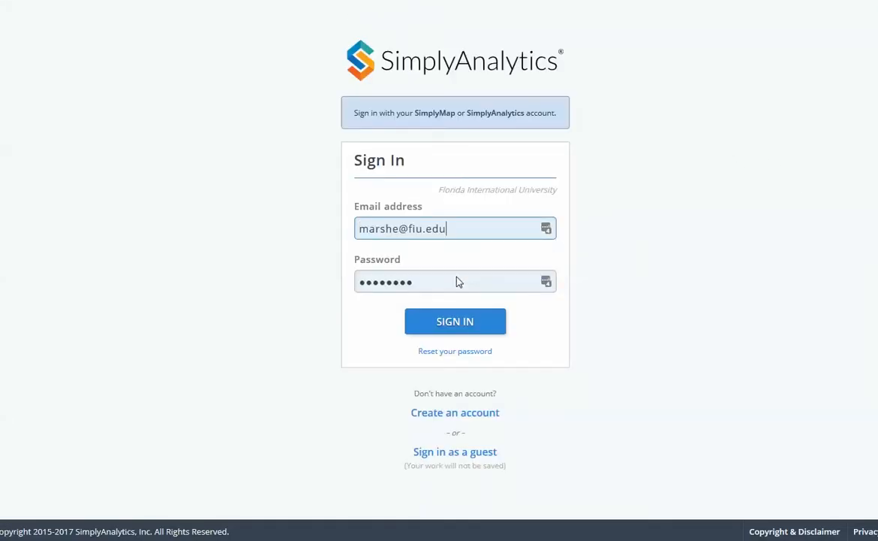
click(449, 329)
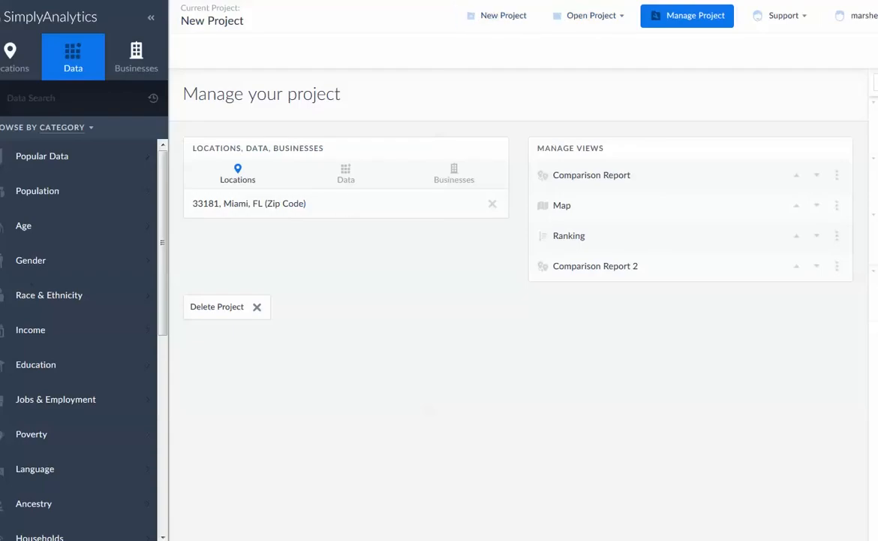
Create a new project for zip code 33064, Pompano Beach, FL, and acknowledge the starter variables notice
click(508, 16)
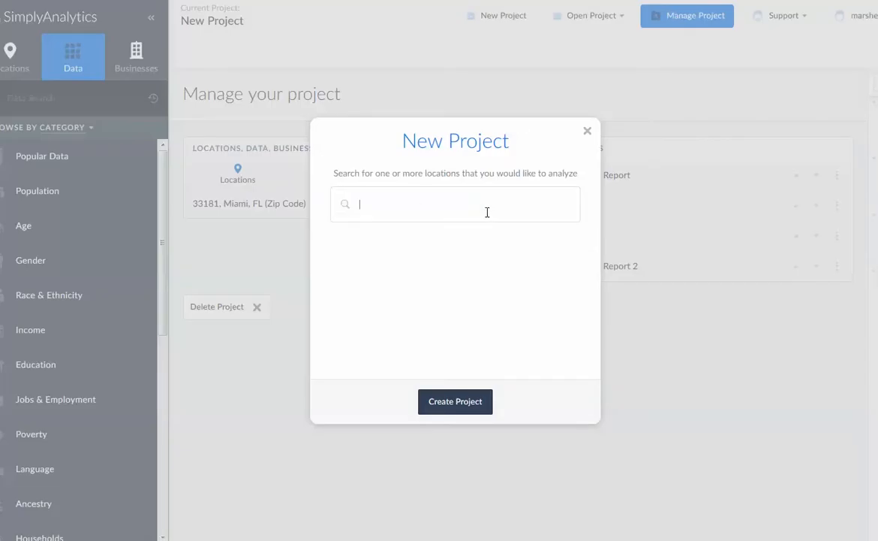
text(33064)
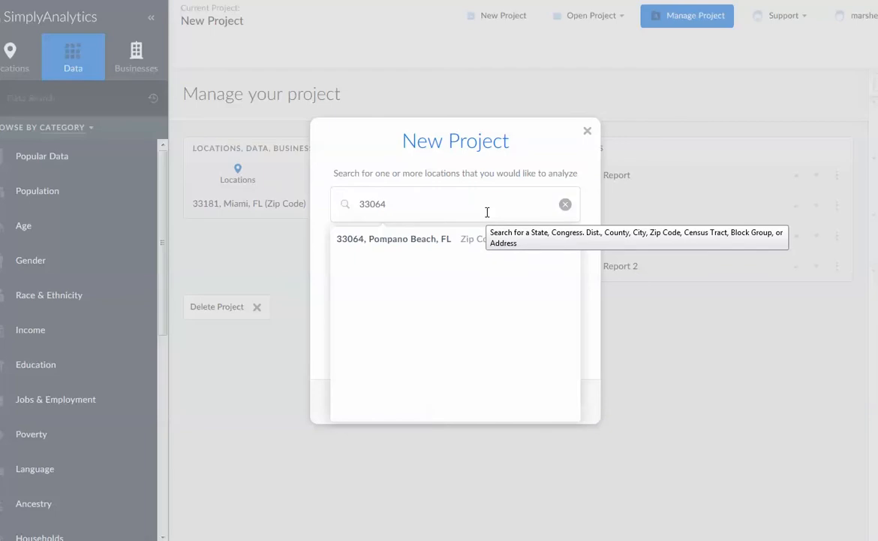
click(452, 241)
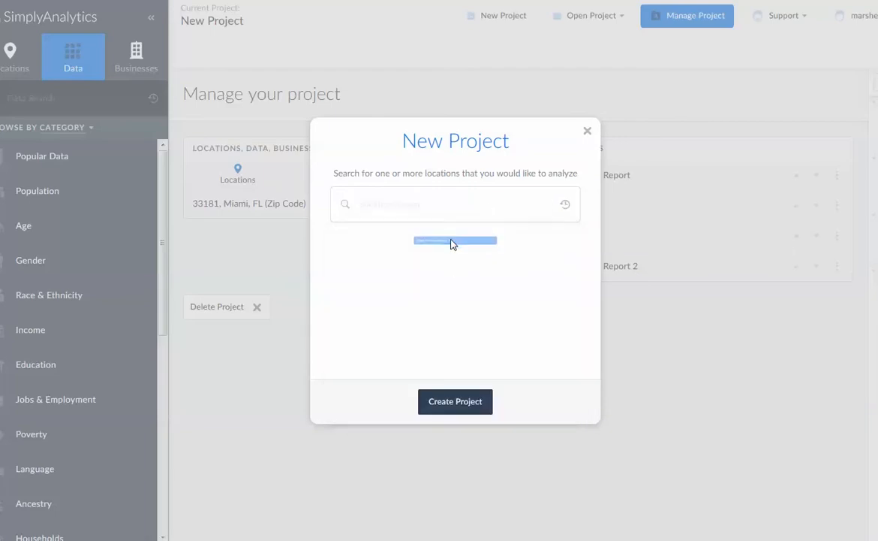
click(455, 410)
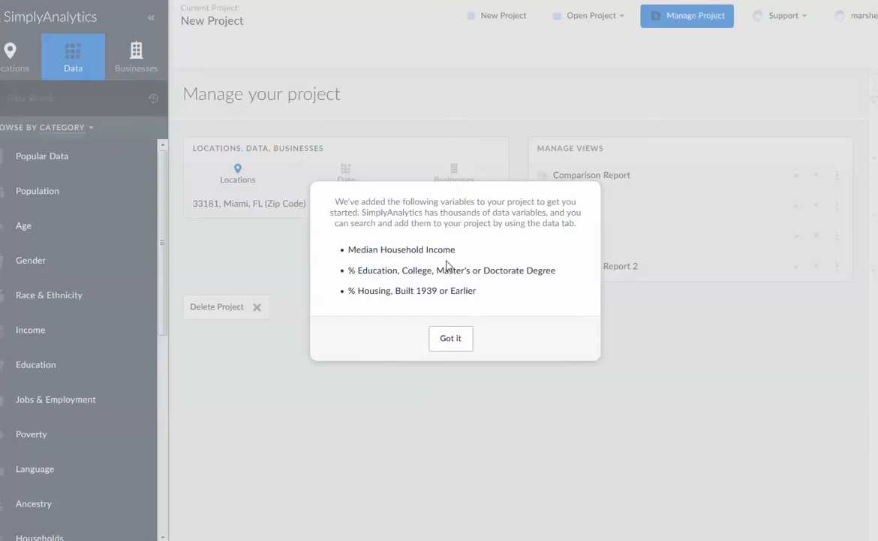
click(461, 343)
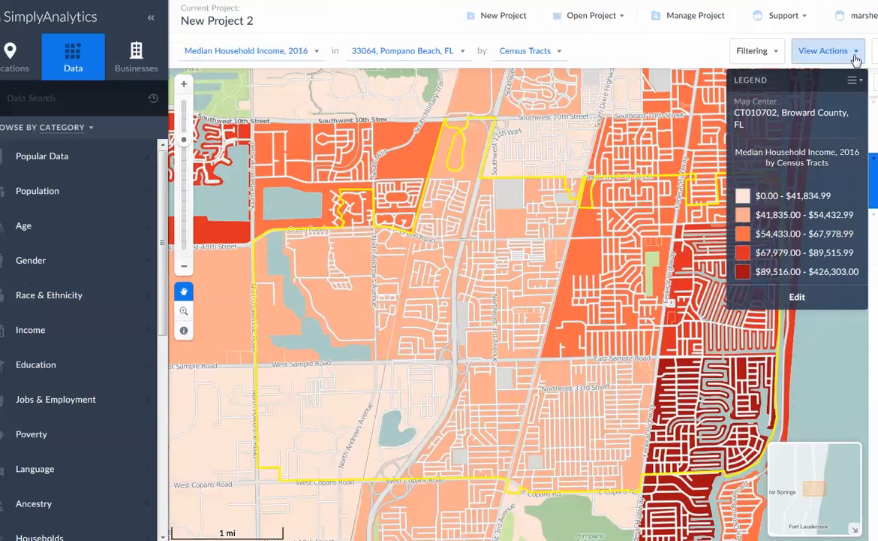
Examine the map's legend settings and the locations, data and businesses available in its view settings
click(797, 297)
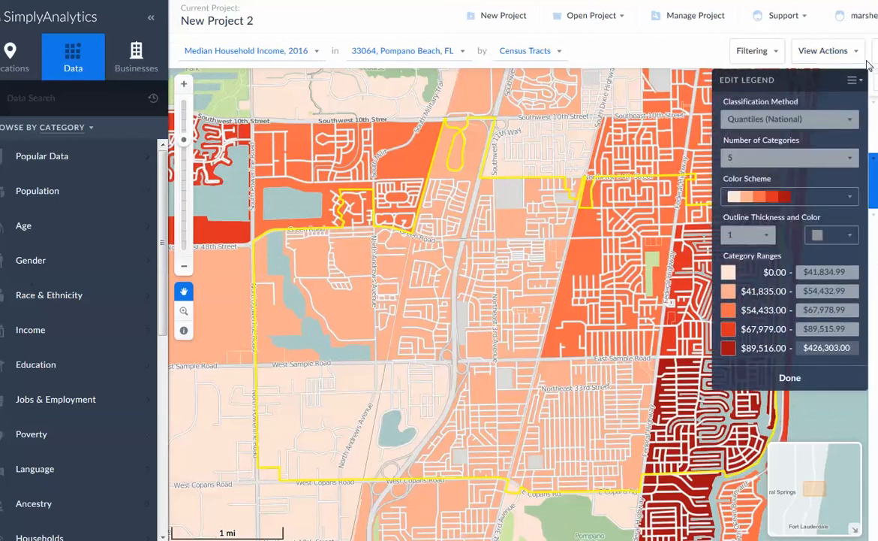
click(826, 50)
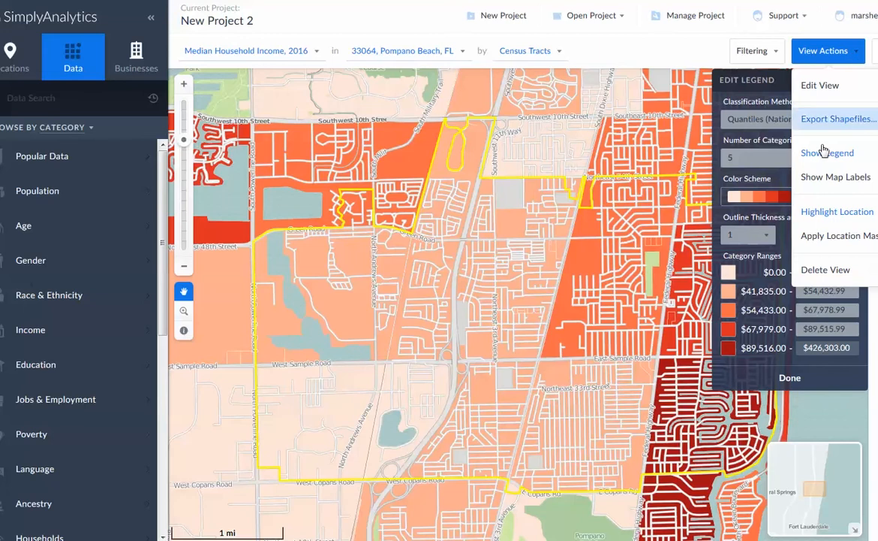
click(821, 85)
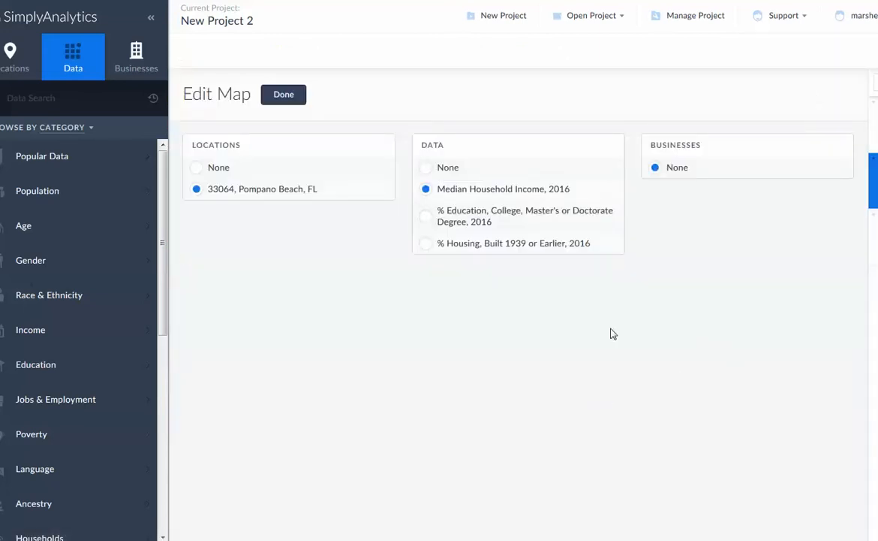
Open the project's Comparison Report view and show its available view actions
click(674, 28)
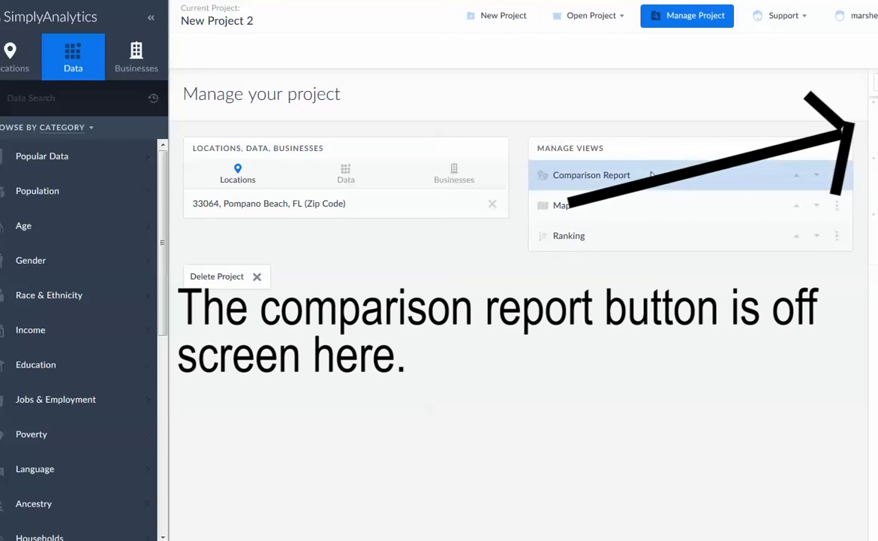
click(679, 179)
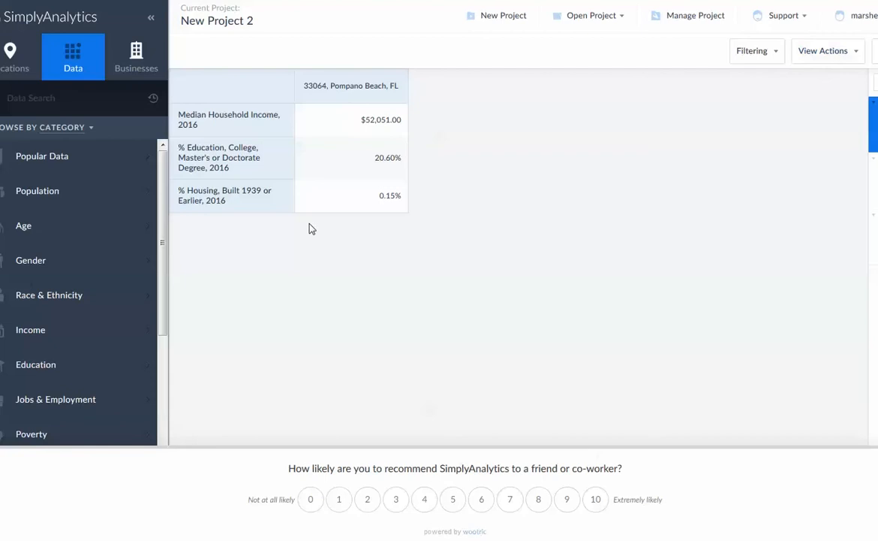
click(858, 58)
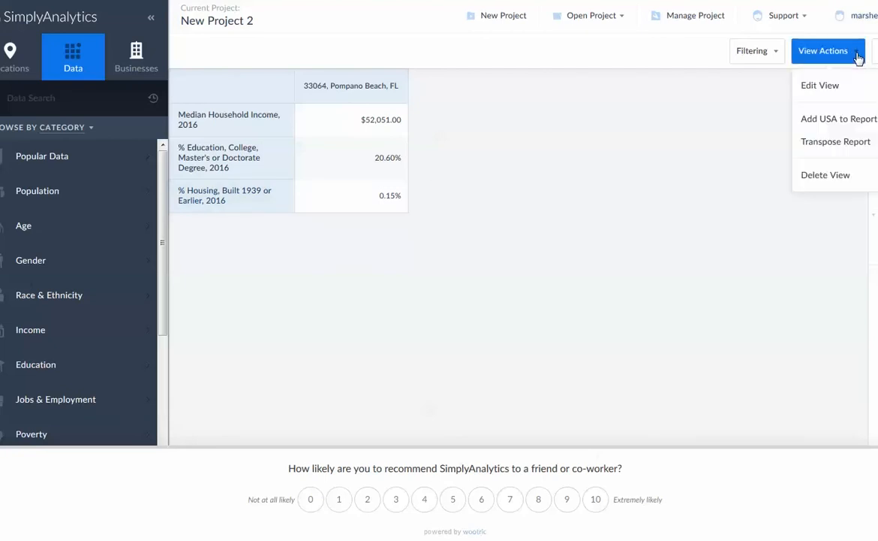
Narrow the Popular Data variables to Households and add Household Income, Per Capita ($) to the project
click(54, 159)
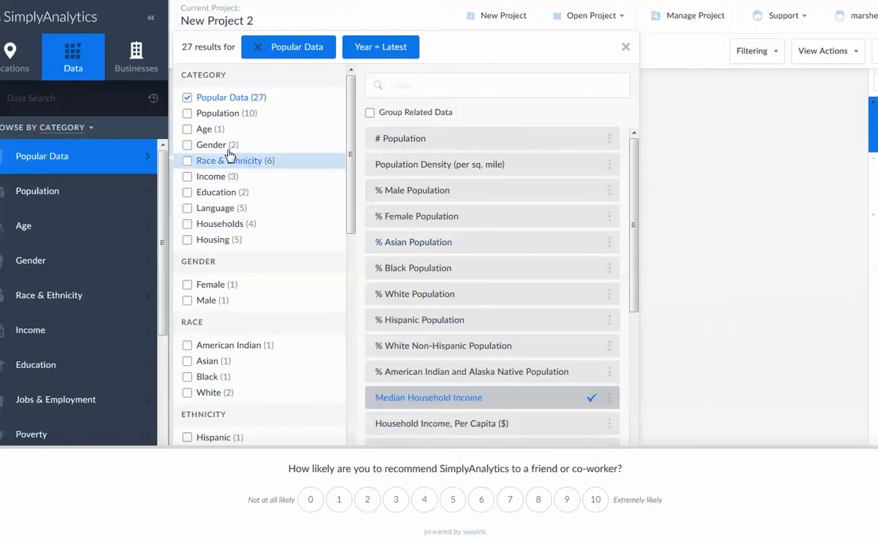
scroll(505, 277, down, 5)
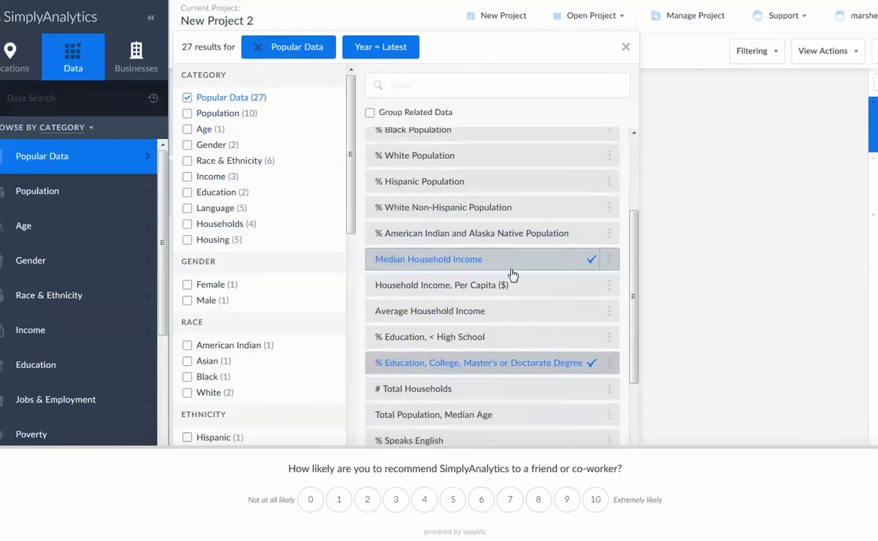
scroll(524, 279, down, 1)
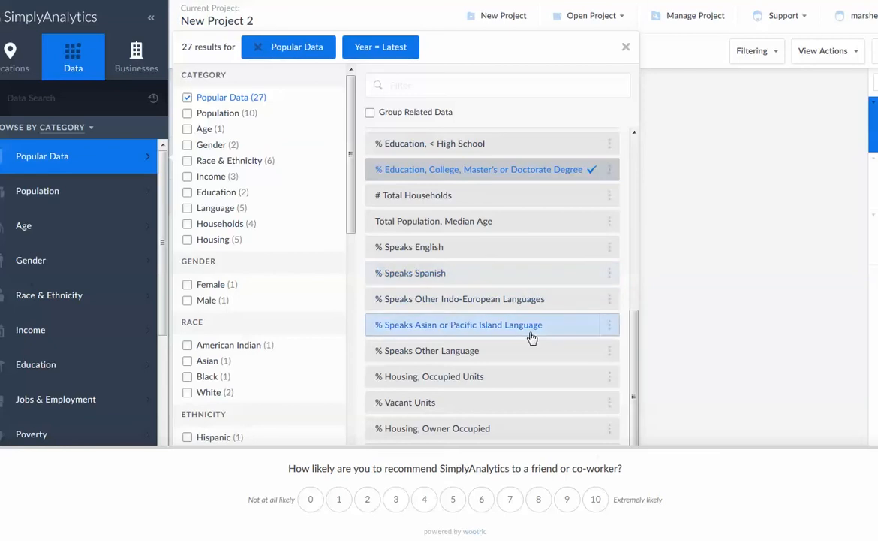
scroll(530, 337, up, 3)
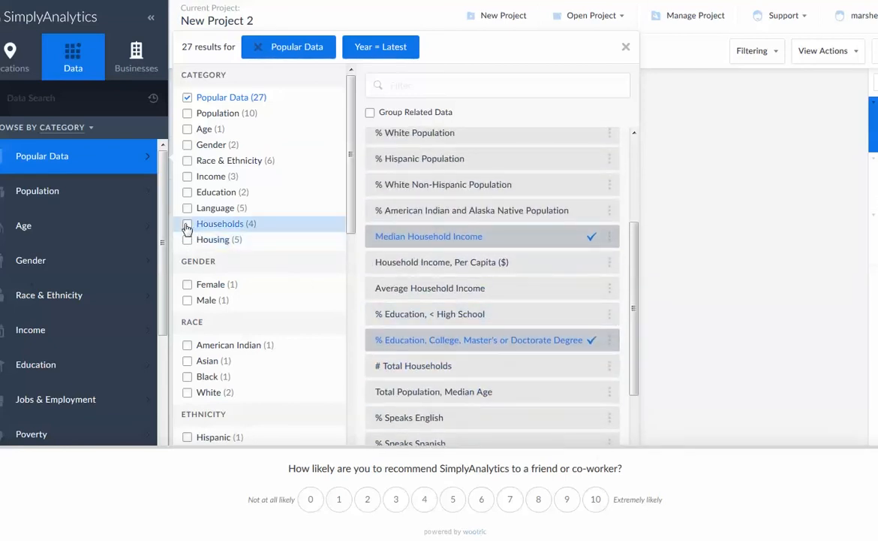
click(187, 225)
click(465, 164)
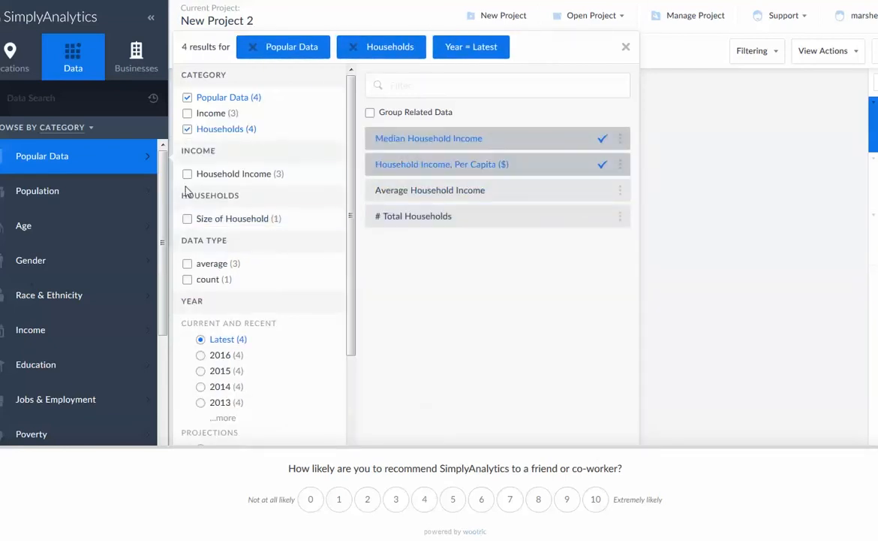
Filter the household variables by Size of Household, view them grouped by related data, and close the variable list
click(187, 218)
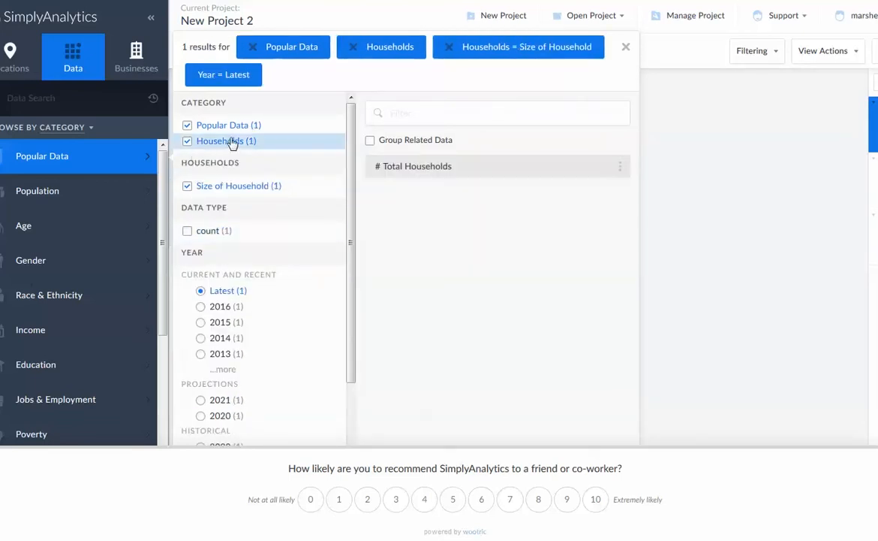
click(369, 140)
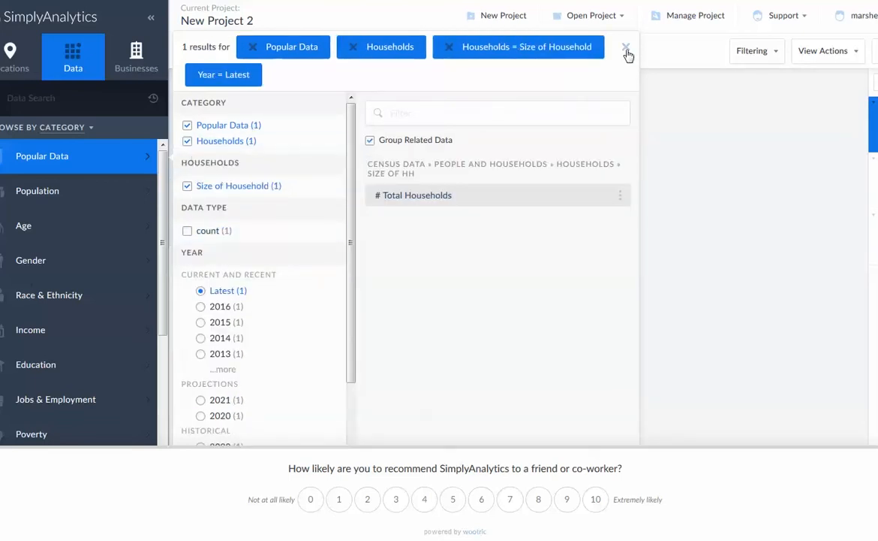
click(626, 50)
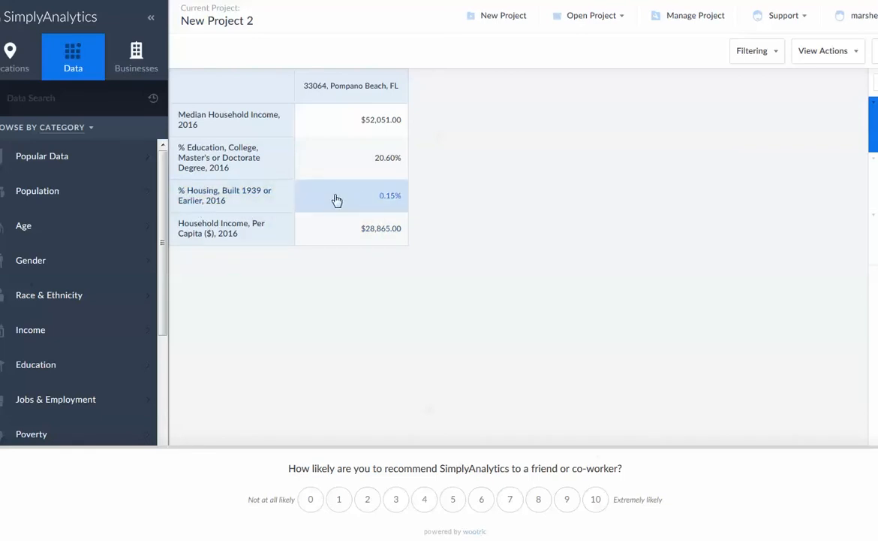
Edit the comparison report's view to exclude % Housing, Built 1939 or Earlier, 2016
click(856, 58)
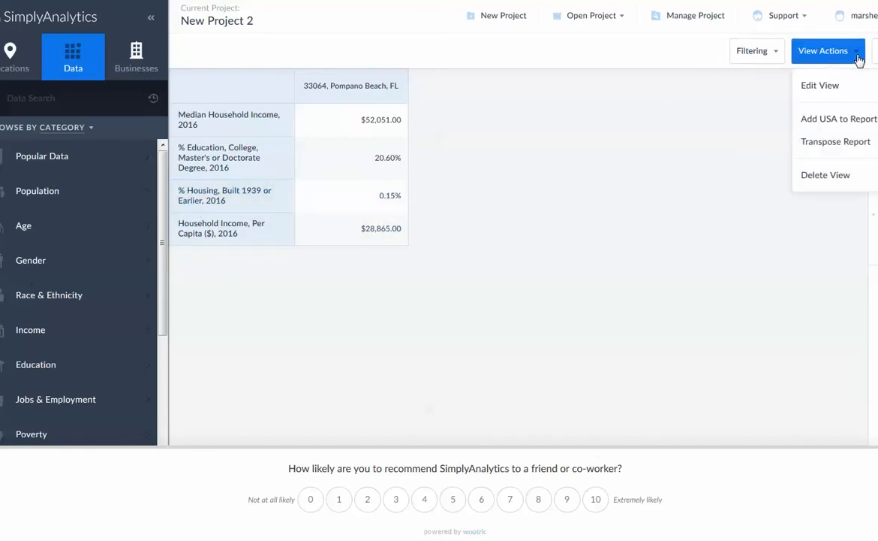
click(842, 87)
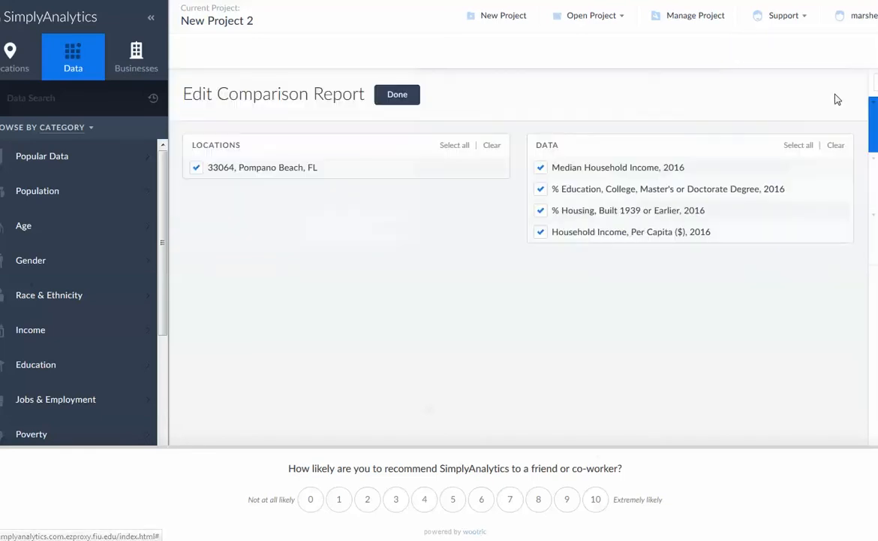
click(541, 211)
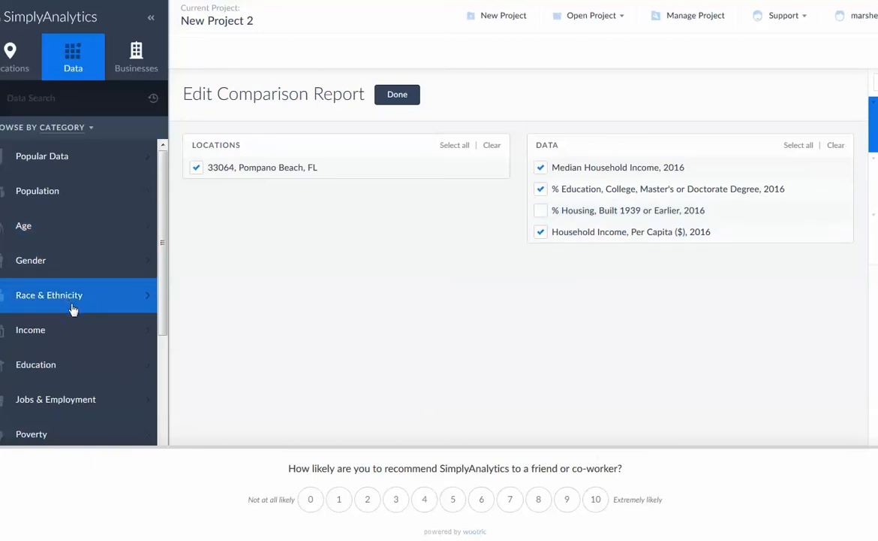
Add Average Household Income from the Income data category to the comparison report
scroll(72, 307, down, 3)
click(50, 227)
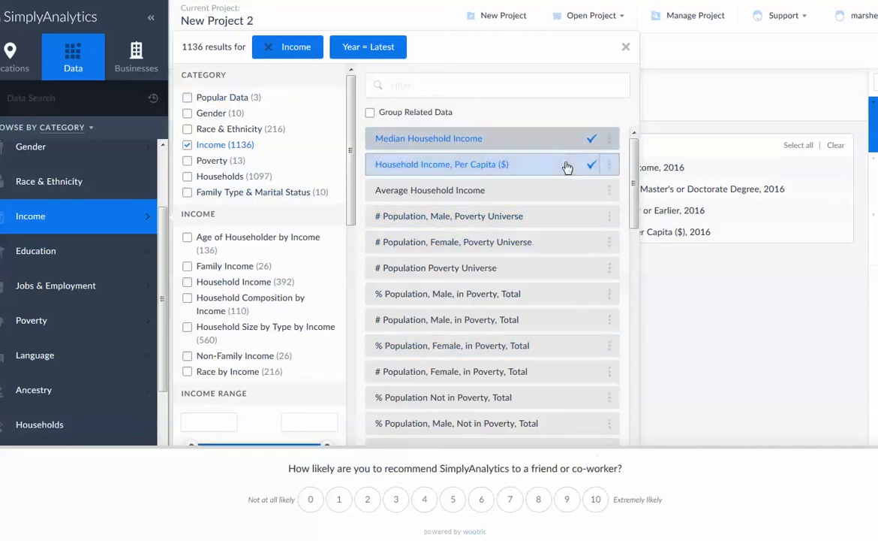
click(517, 195)
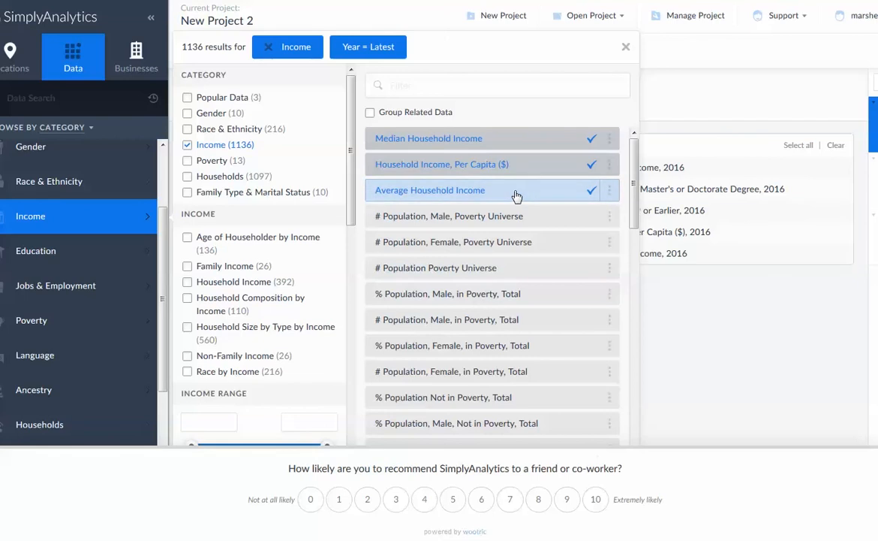
Add Personal Income, Total ($) and Household Income, Total ($) from the Income category to the comparison report
scroll(571, 347, down, 5)
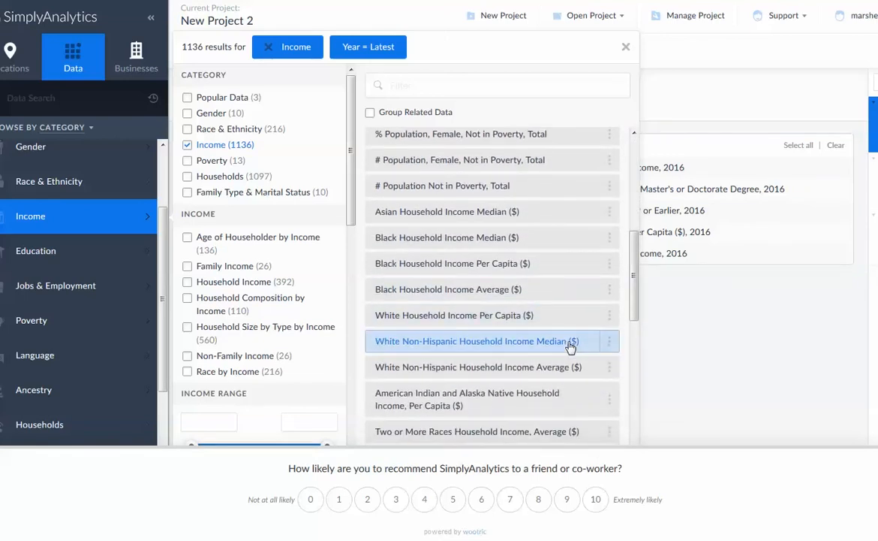
scroll(571, 347, down, 1)
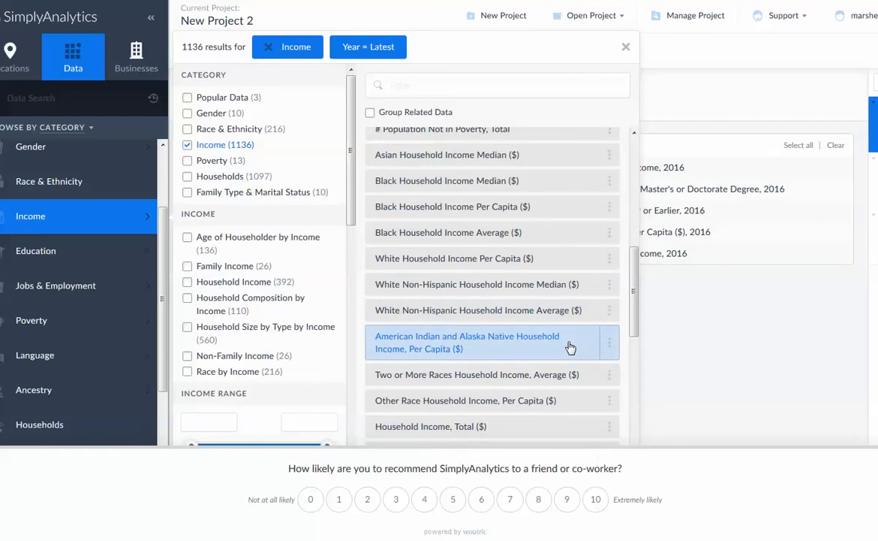
scroll(571, 347, down, 3)
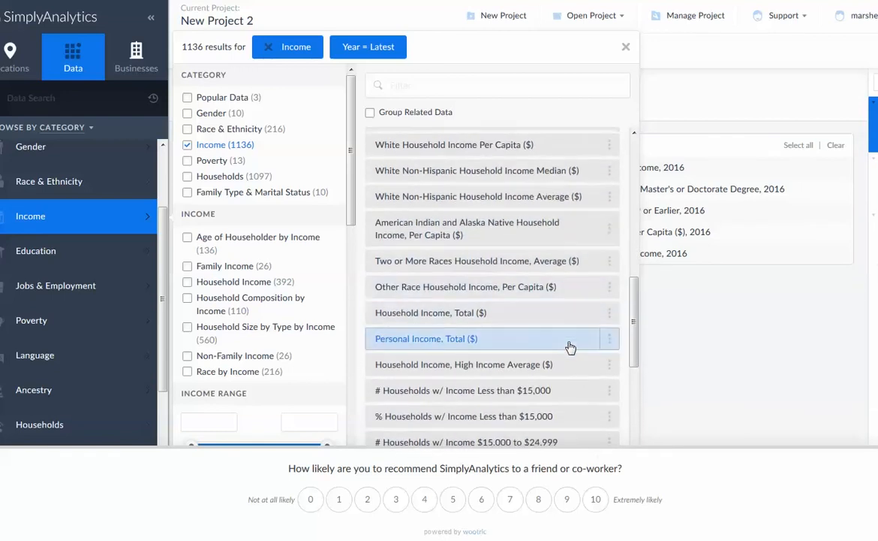
scroll(571, 346, down, 1)
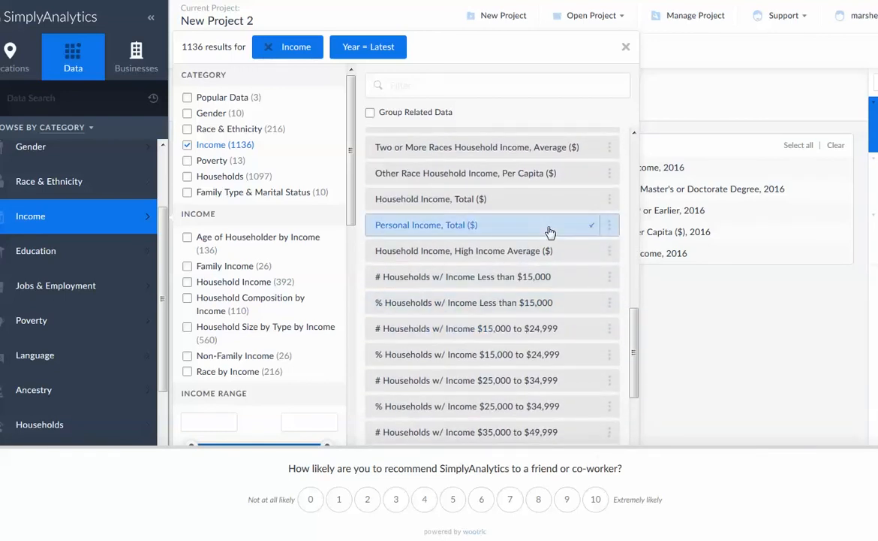
click(545, 229)
click(530, 202)
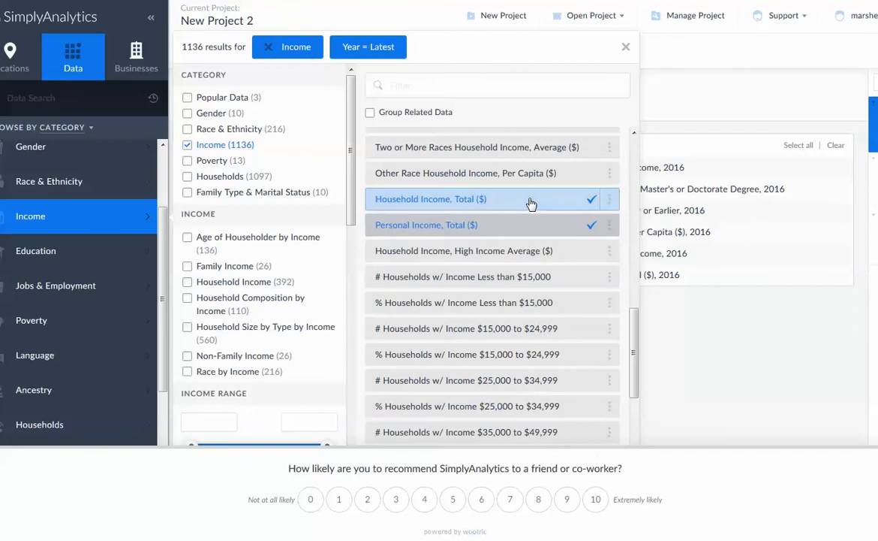
Add # Households w/ Income $50,000 to $74,999 and % Households w/ Income $75,000 to $99,999 from the Income category to the comparison report
scroll(560, 346, down, 1)
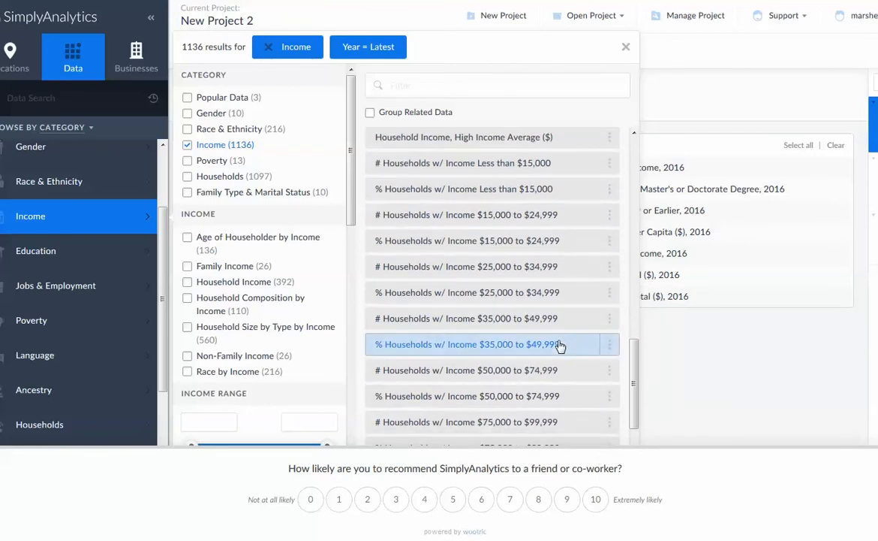
scroll(559, 345, down, 3)
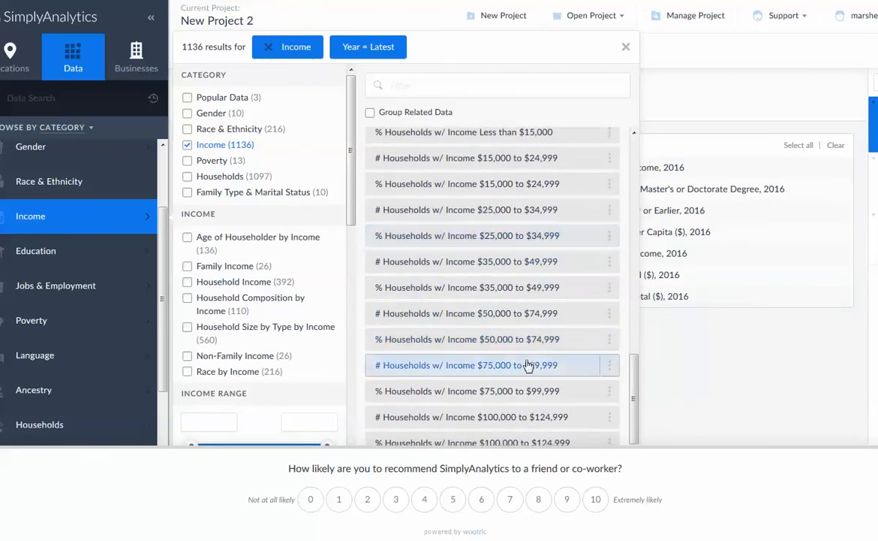
scroll(544, 338, down, 3)
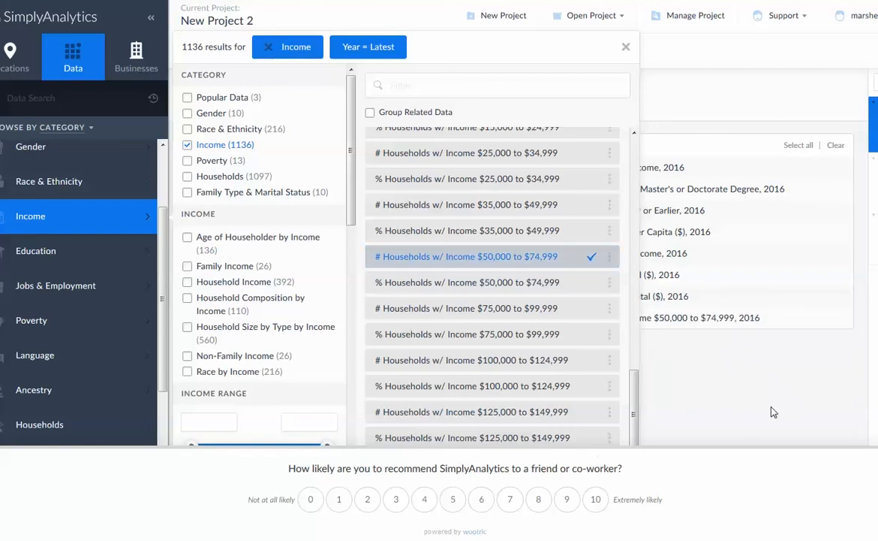
click(564, 343)
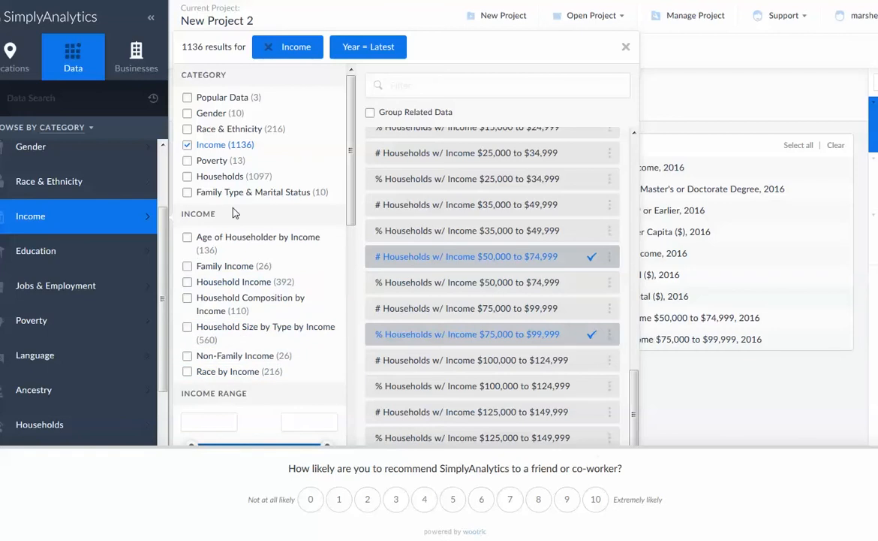
Add the # Education Attainment variables for Bachelor's, Master's, Doctorate and Associate's Degree from the Education category to the comparison report
scroll(16, 344, down, 2)
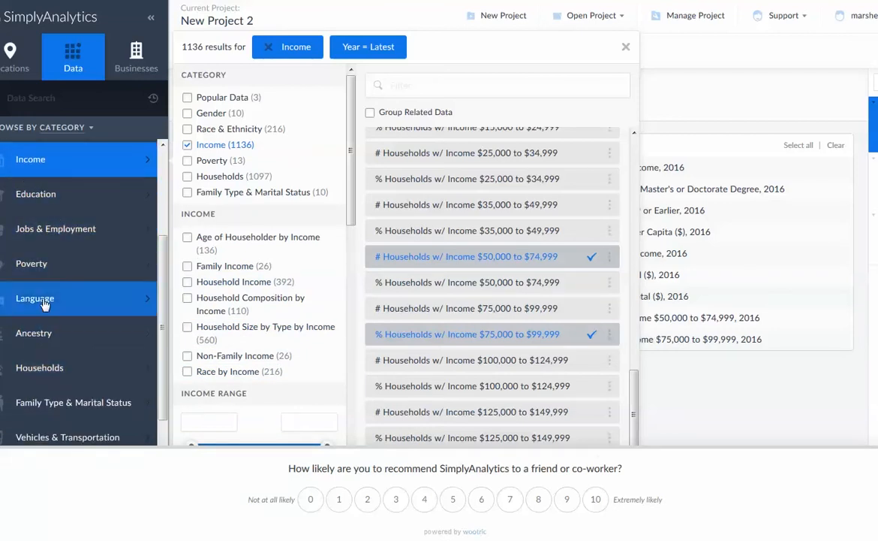
click(44, 204)
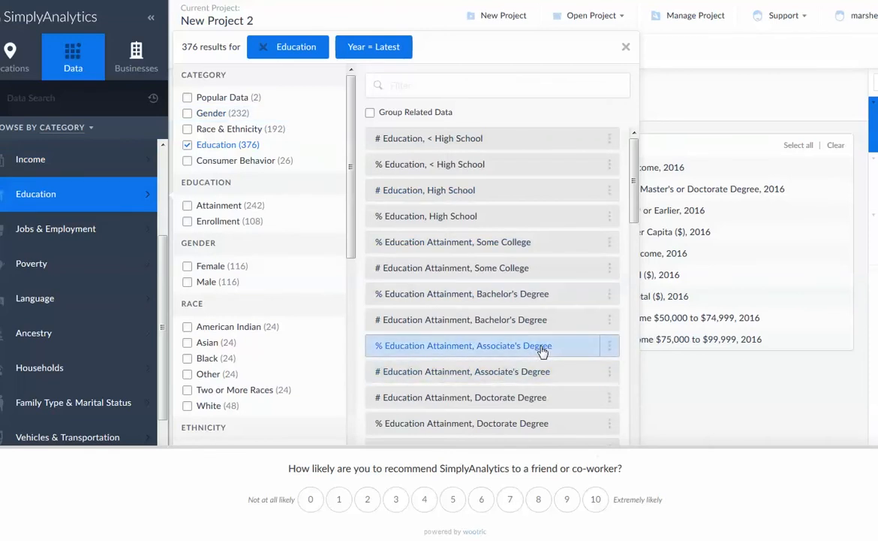
scroll(542, 353, down, 5)
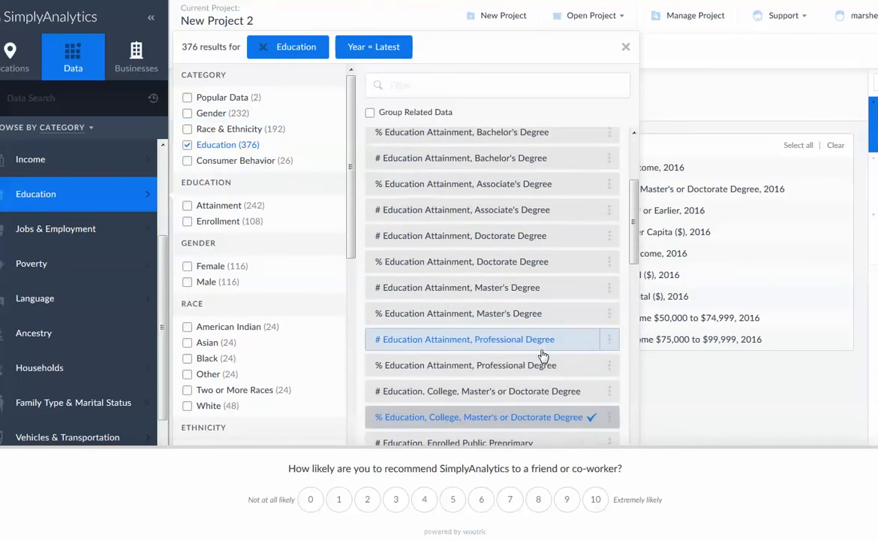
scroll(542, 353, down, 2)
scroll(525, 361, up, 4)
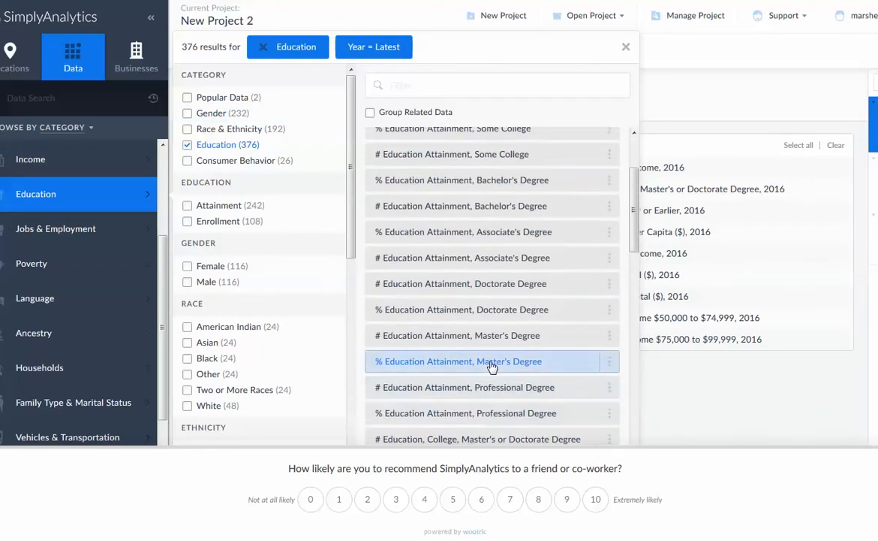
scroll(496, 365, up, 4)
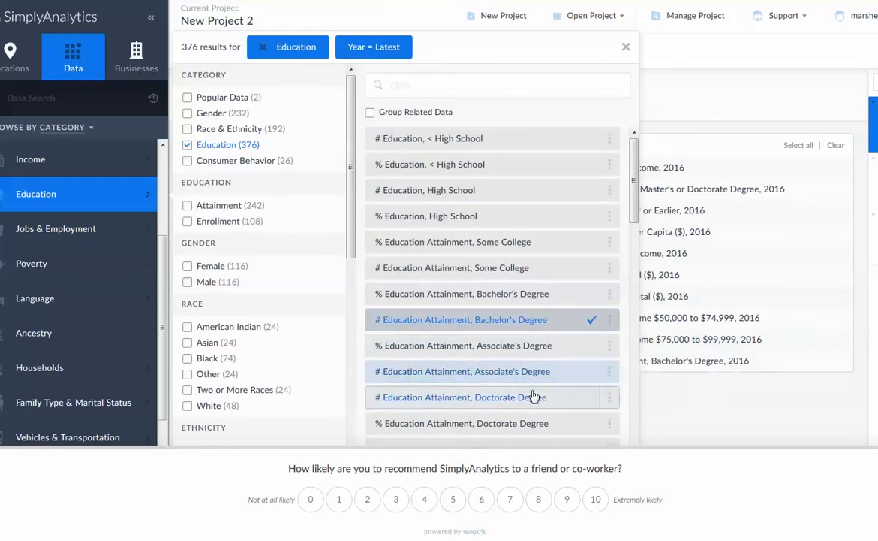
scroll(537, 395, down, 1)
scroll(538, 361, down, 4)
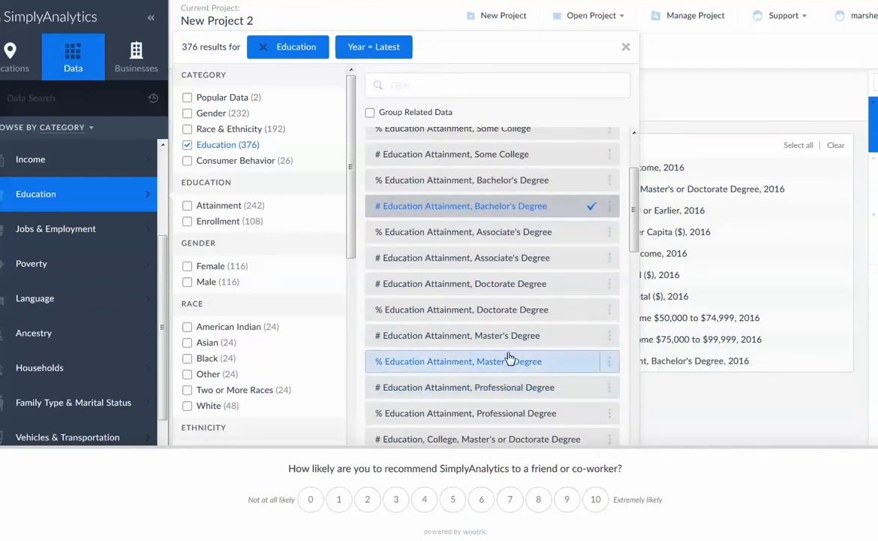
click(511, 346)
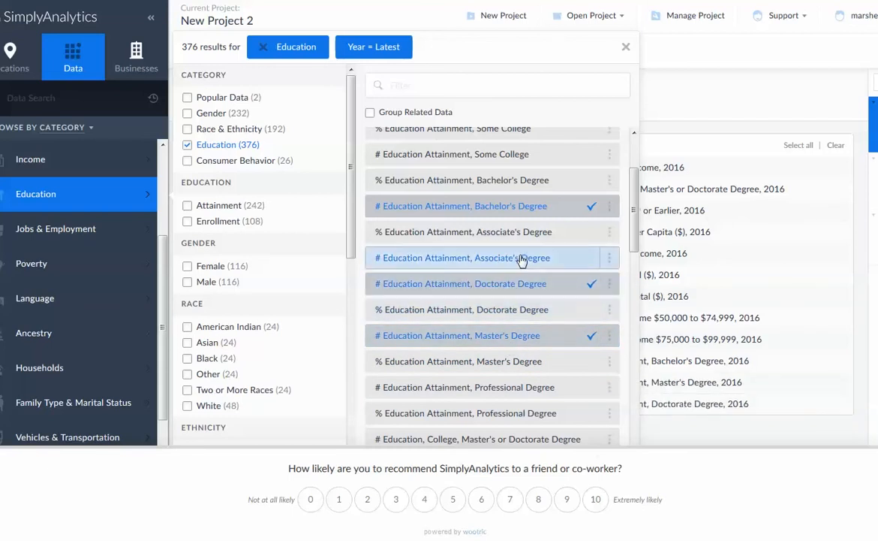
click(523, 257)
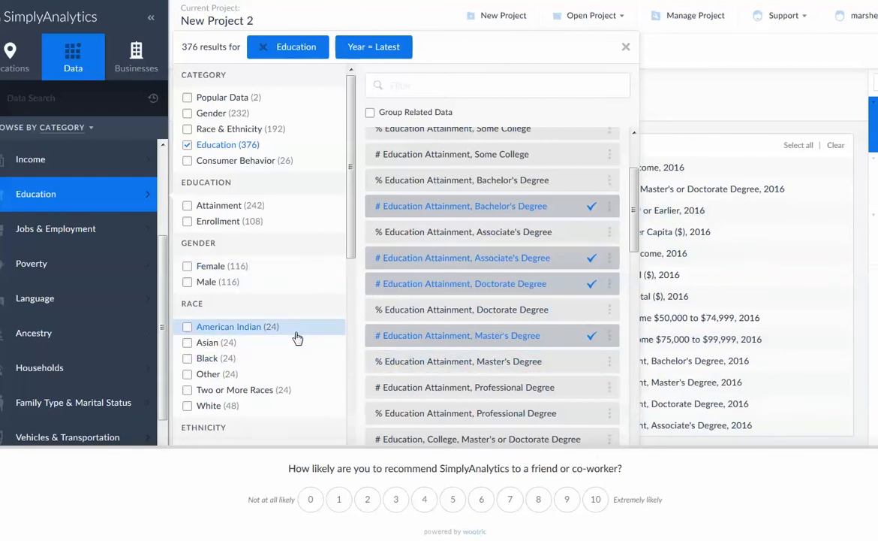
Add Household, Average Size and % Familiy Households Age from the Households category to the comparison report
scroll(301, 338, down, 1)
scroll(300, 340, down, 1)
click(30, 159)
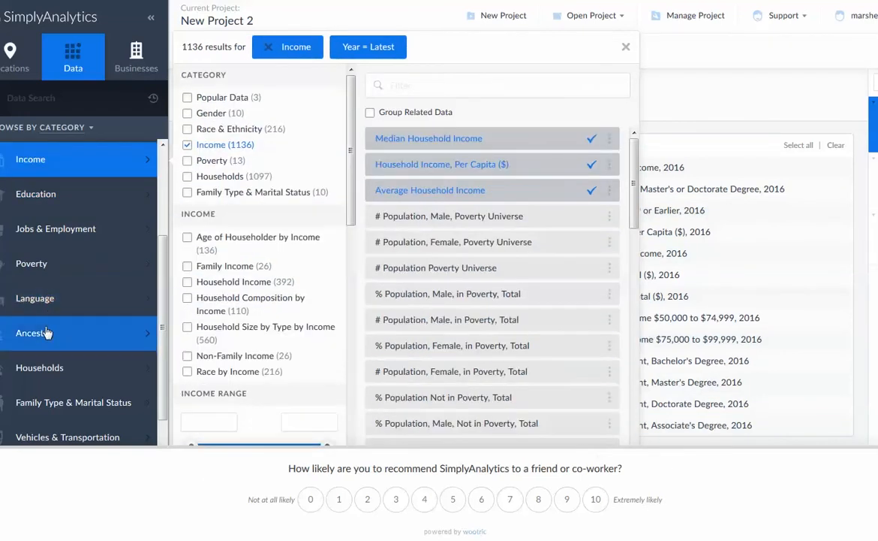
click(52, 377)
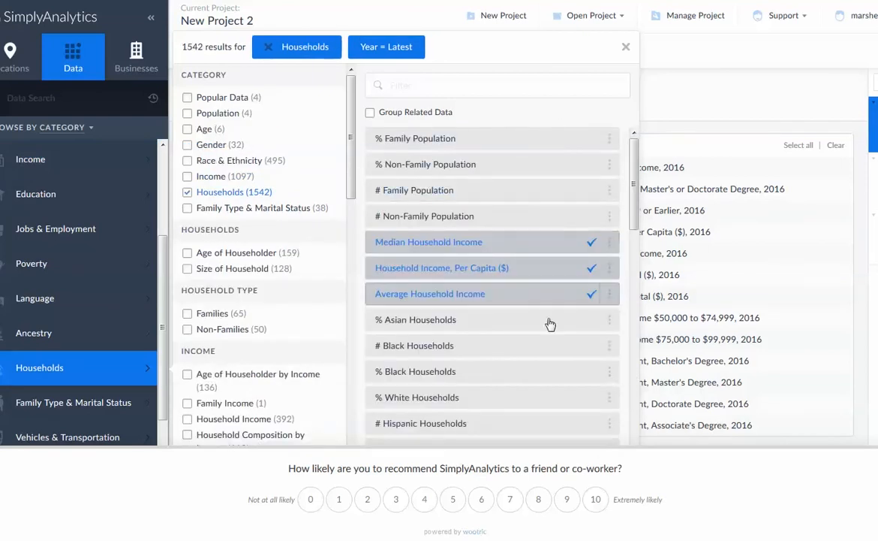
scroll(548, 328, down, 3)
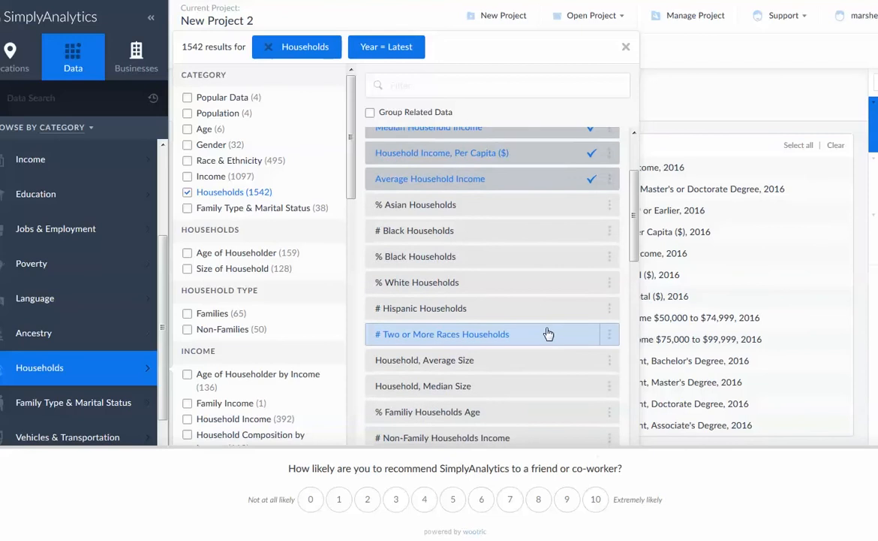
scroll(548, 323, down, 3)
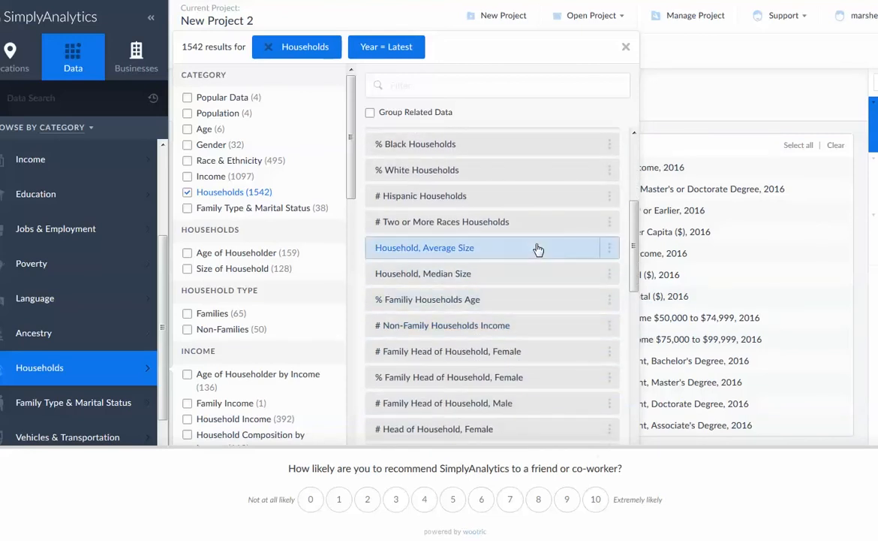
click(539, 256)
scroll(551, 391, down, 2)
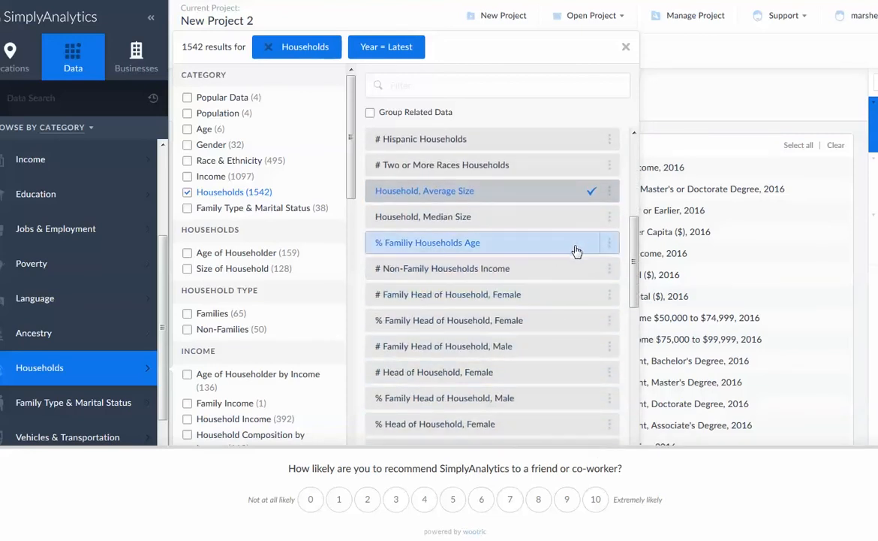
click(574, 248)
Add Household % Growth (2016/2010) and Household % Forecast (2021/2016) from the Households category to the comparison report
scroll(550, 288, down, 3)
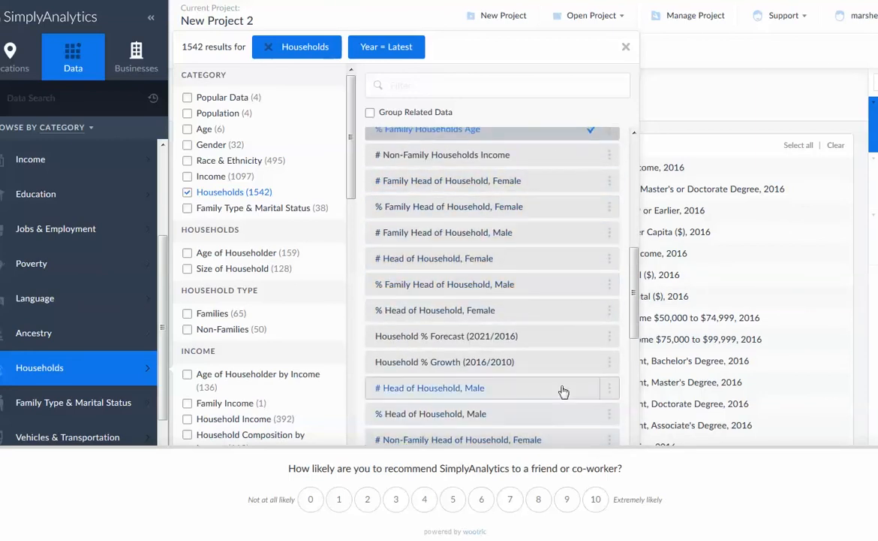
scroll(563, 383, down, 2)
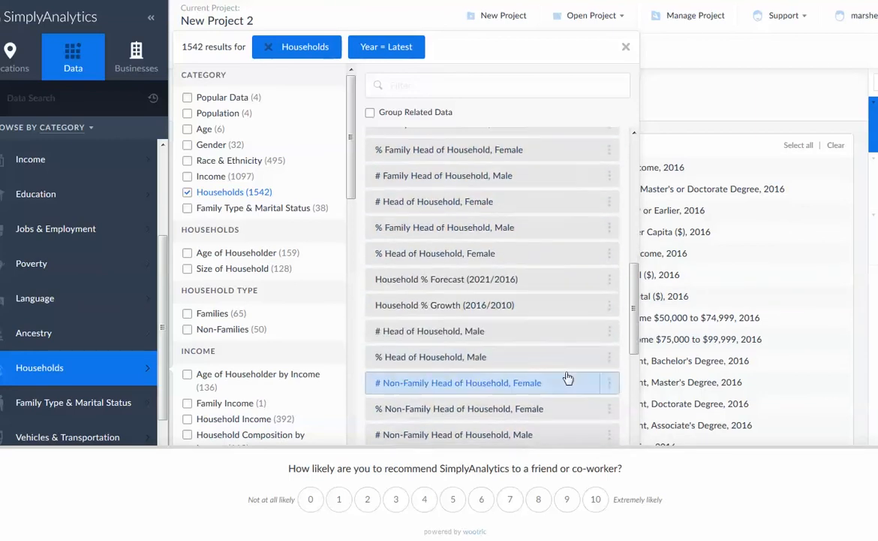
click(537, 308)
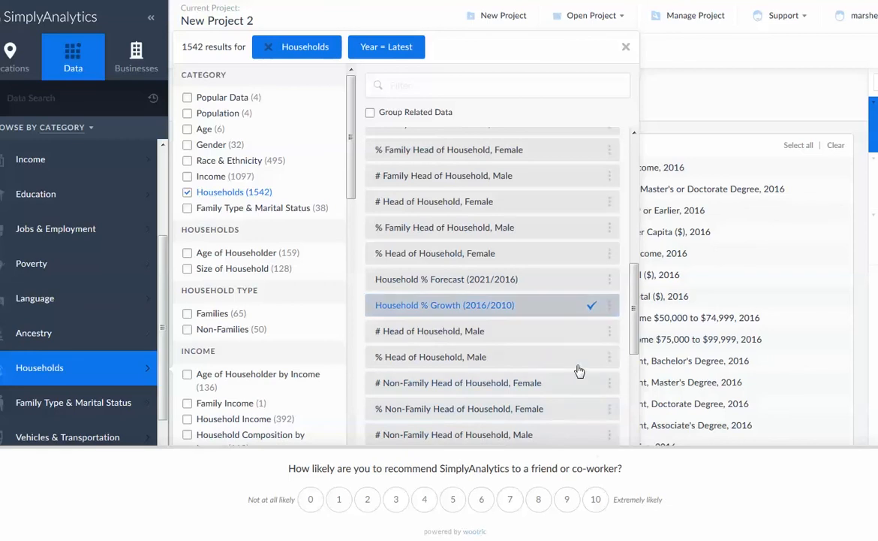
click(572, 284)
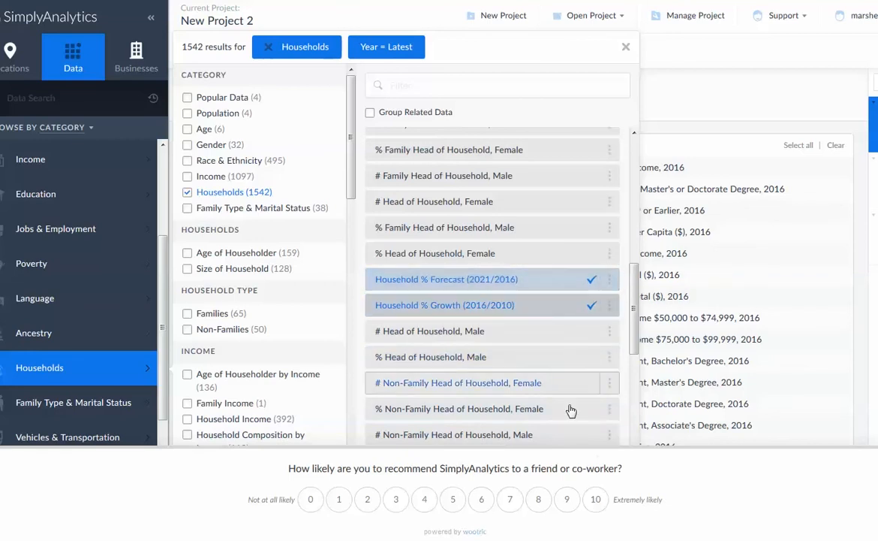
Add the % and # Households, with People Under 6 and 6 to 17 variables, plus # Households, with People Under 6 Only
scroll(571, 409, down, 4)
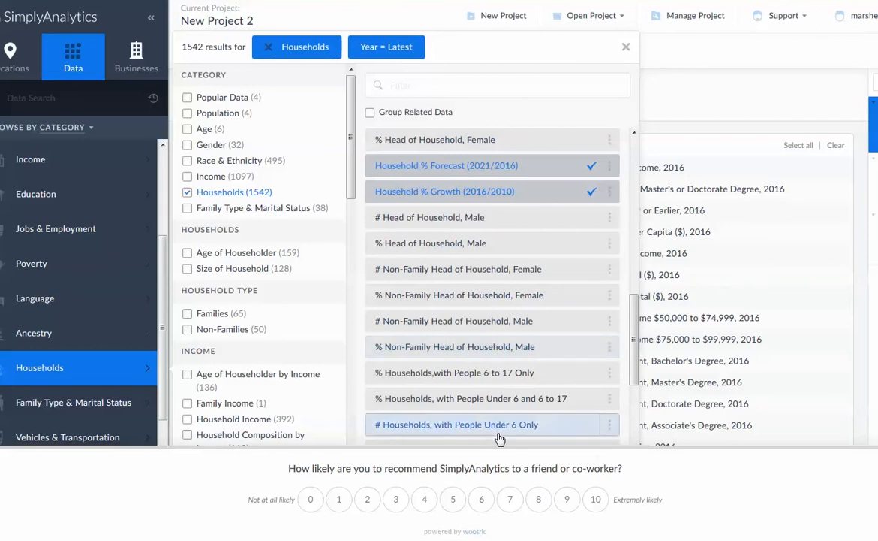
click(575, 402)
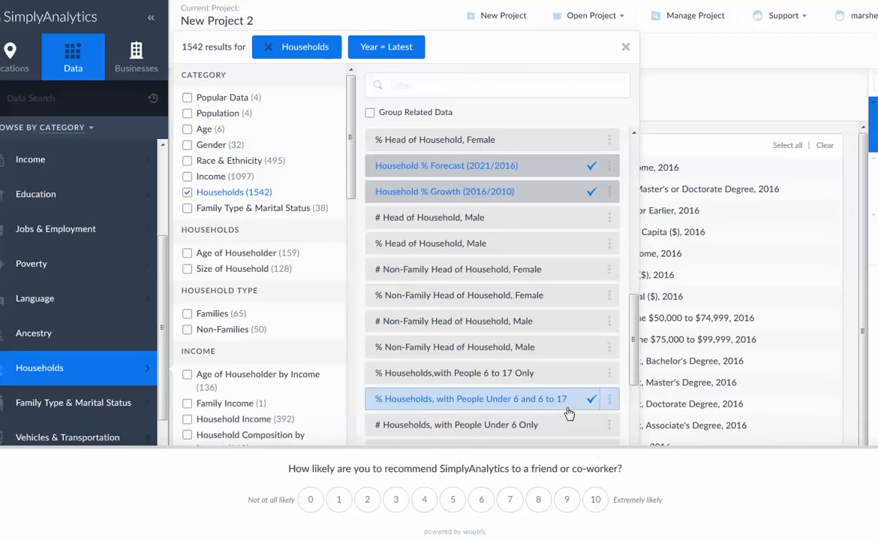
click(555, 434)
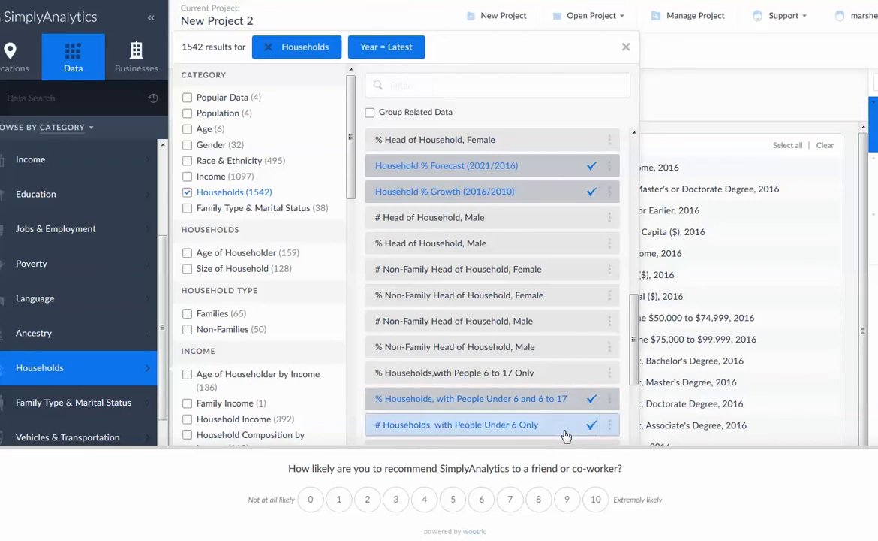
scroll(574, 345, down, 3)
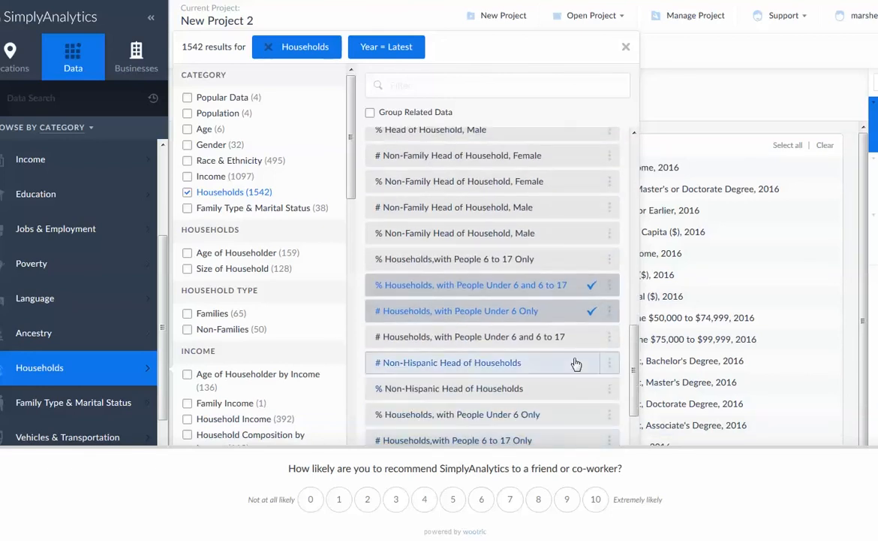
click(586, 337)
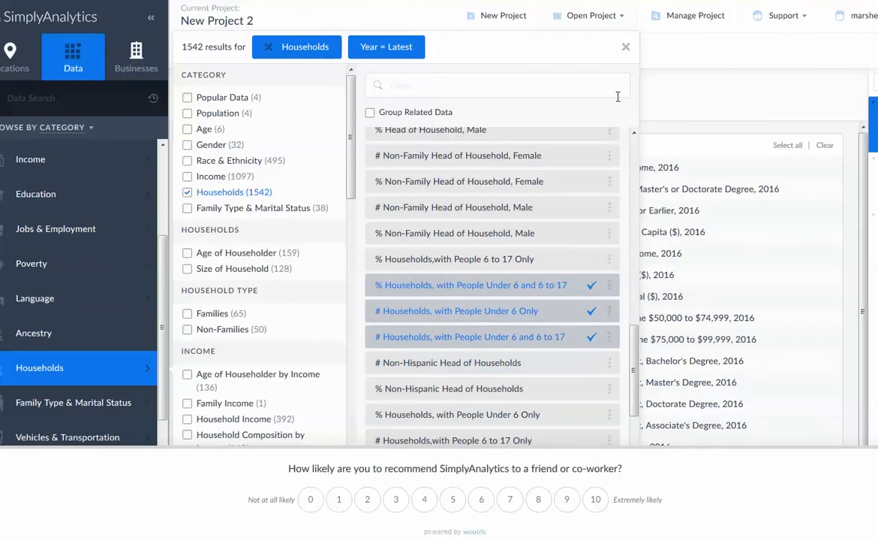
Finish editing the comparison report and hide Household Income, Per Capita ($), 2016 from it
click(625, 48)
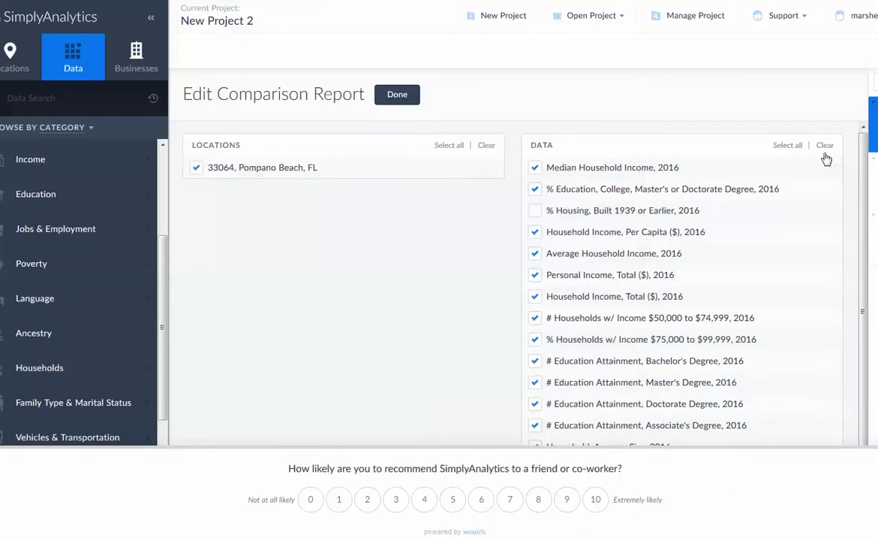
click(400, 100)
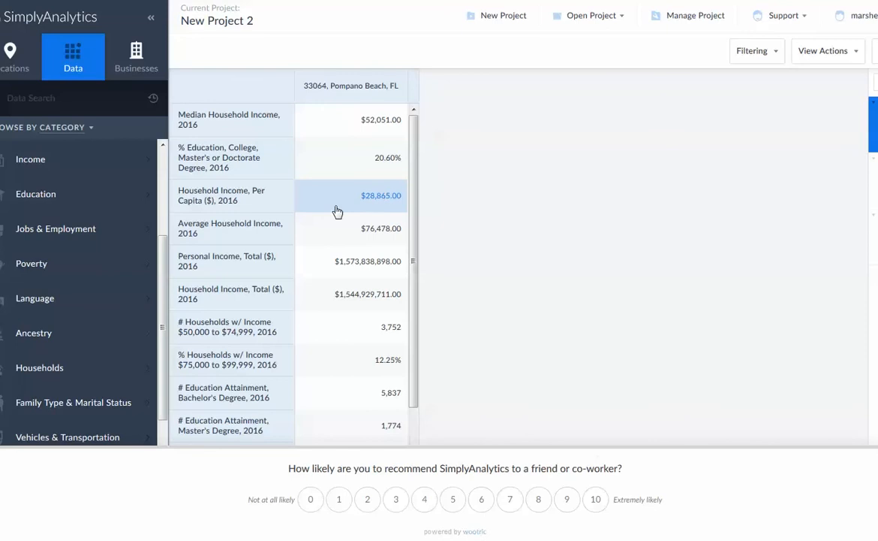
click(233, 198)
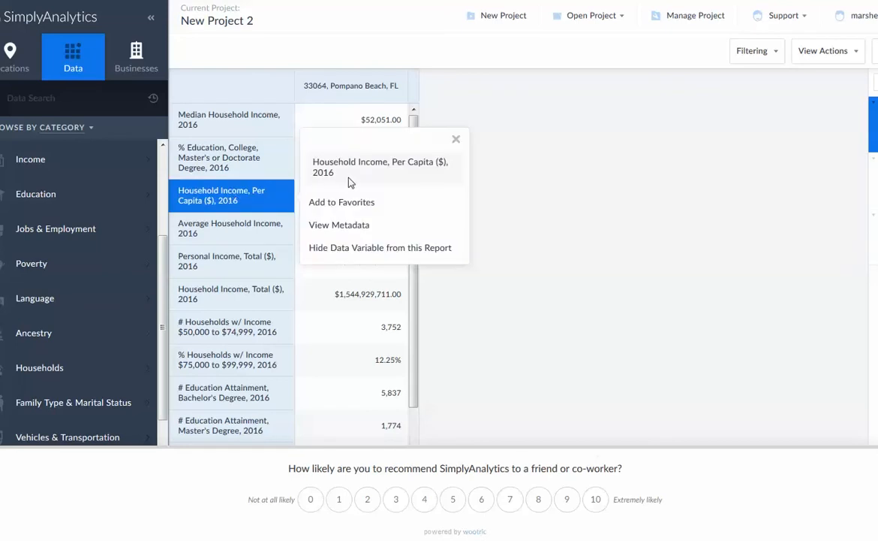
click(416, 247)
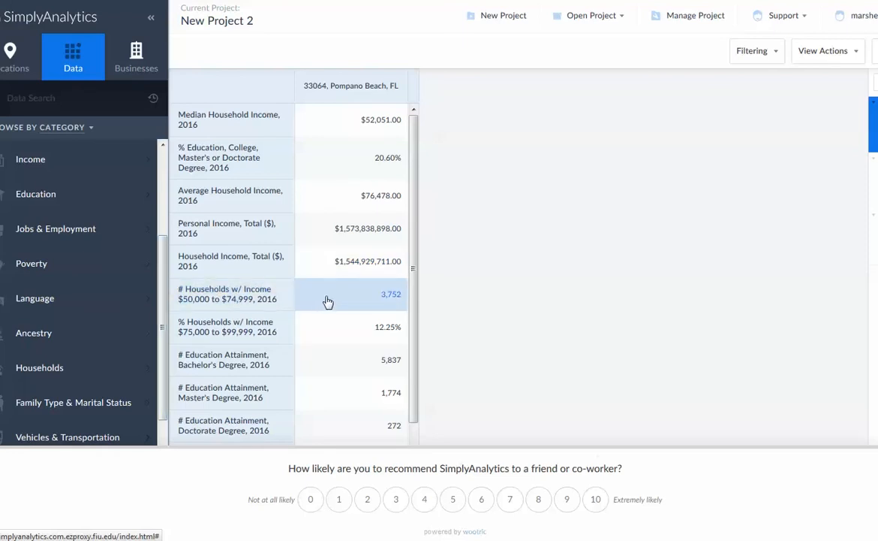
Review the report's income, education and household rows, and view the options for the Household, Average Size value
scroll(327, 301, down, 1)
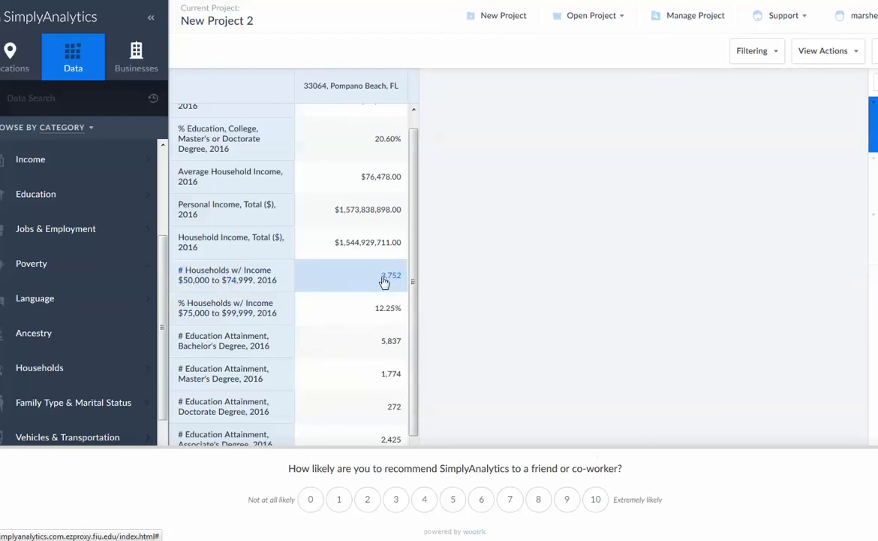
scroll(396, 278, down, 1)
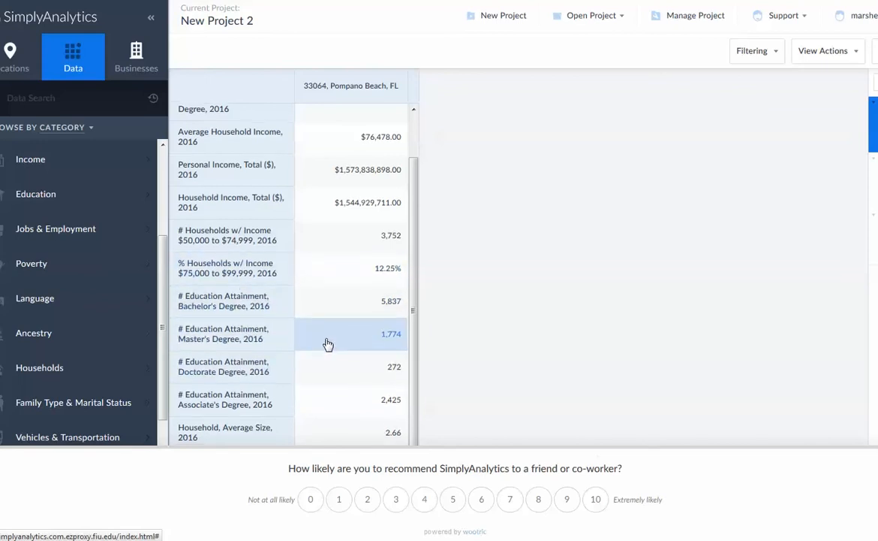
scroll(327, 344, down, 1)
scroll(330, 339, down, 2)
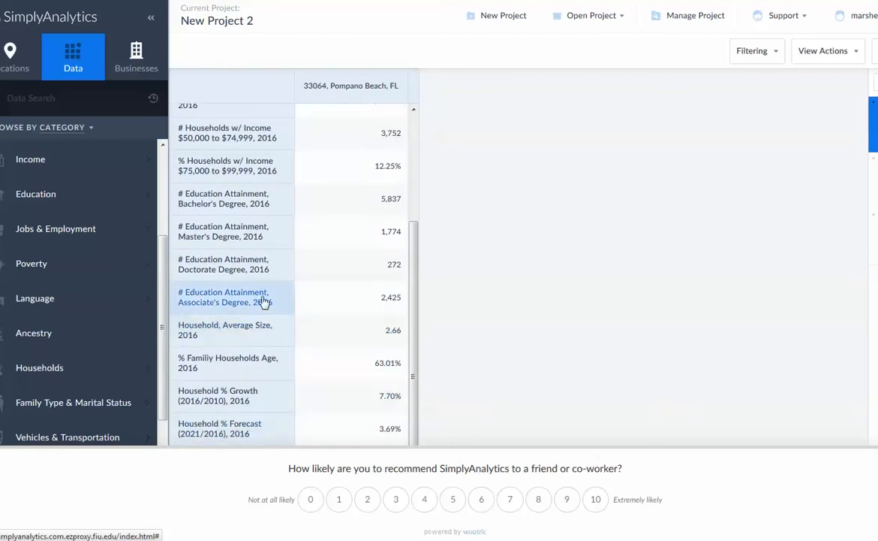
click(398, 334)
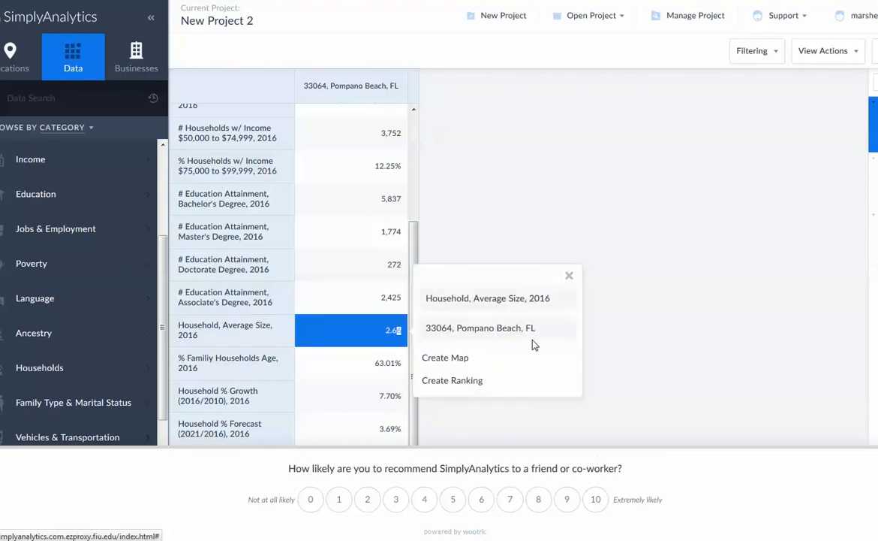
click(653, 360)
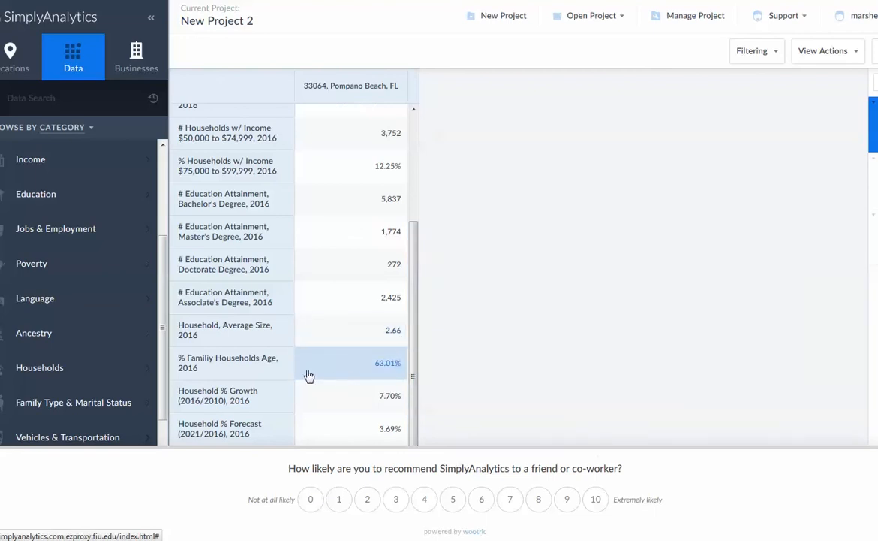
View the options for the % Family Households Age variable and the Household % Growth and Household % Forecast values
click(240, 374)
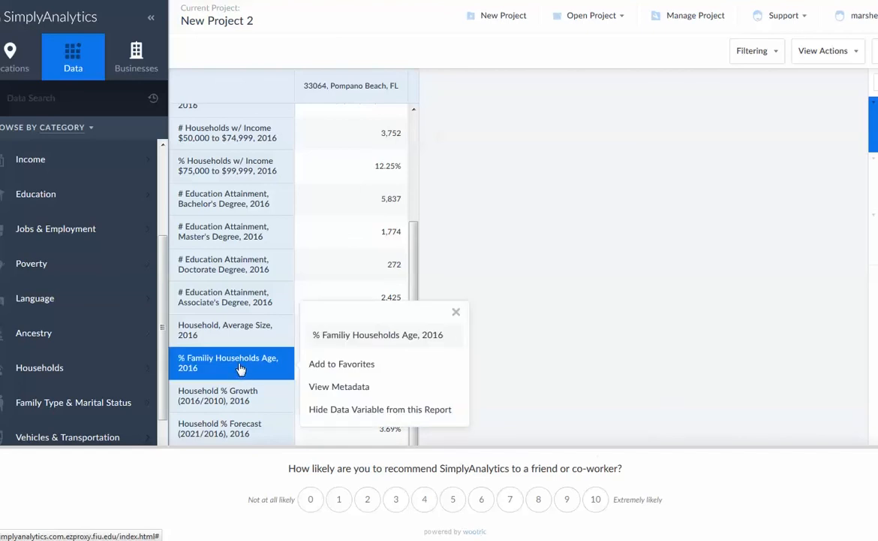
click(554, 386)
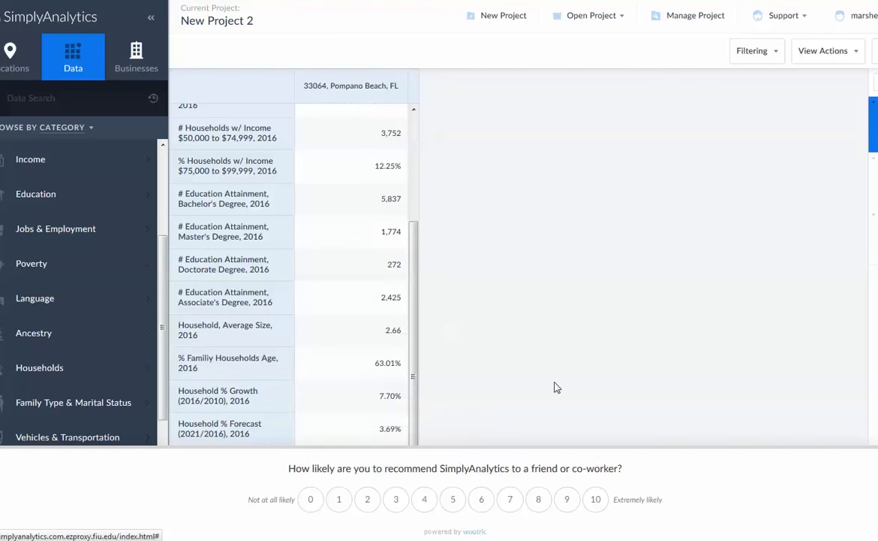
click(349, 408)
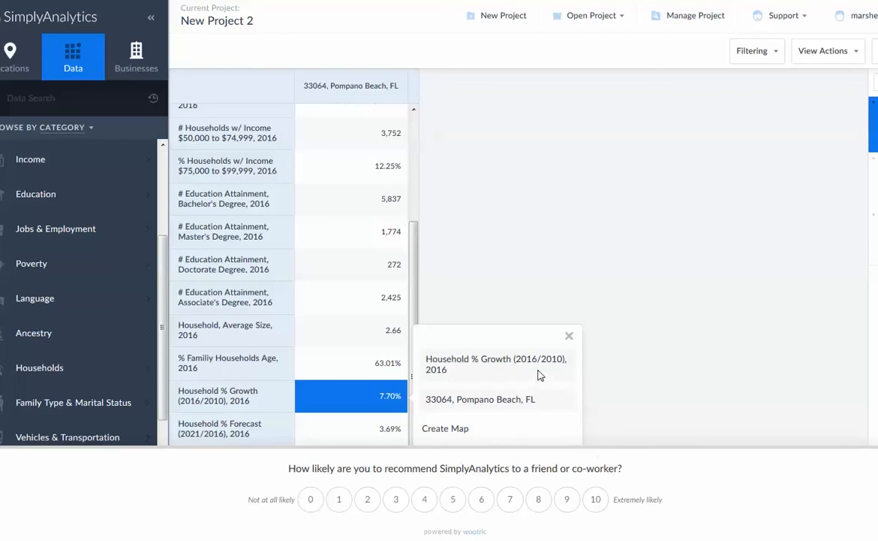
click(363, 412)
click(358, 436)
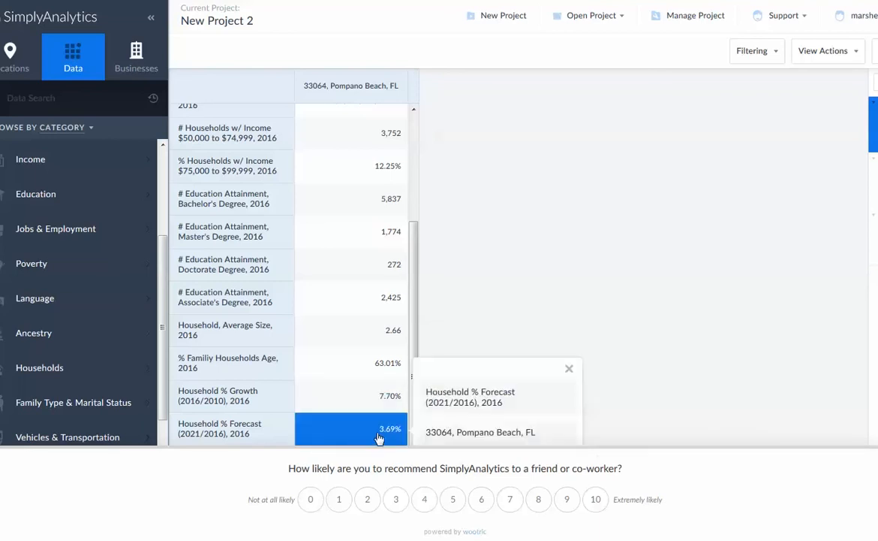
Filter the Consumer Behavior data to Cell Phones & Telephones and add # Households Owning - Cellular Telephones: Household owns any
drag(163, 331, 159, 449)
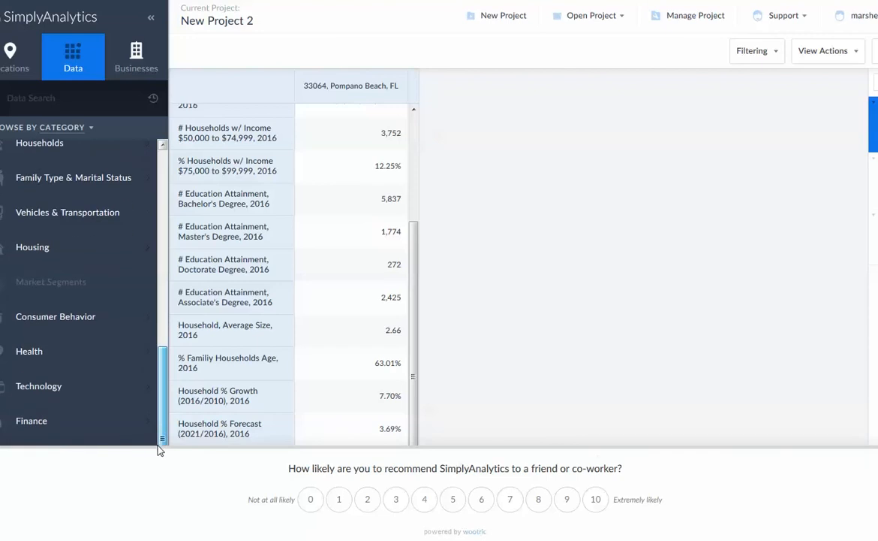
click(58, 312)
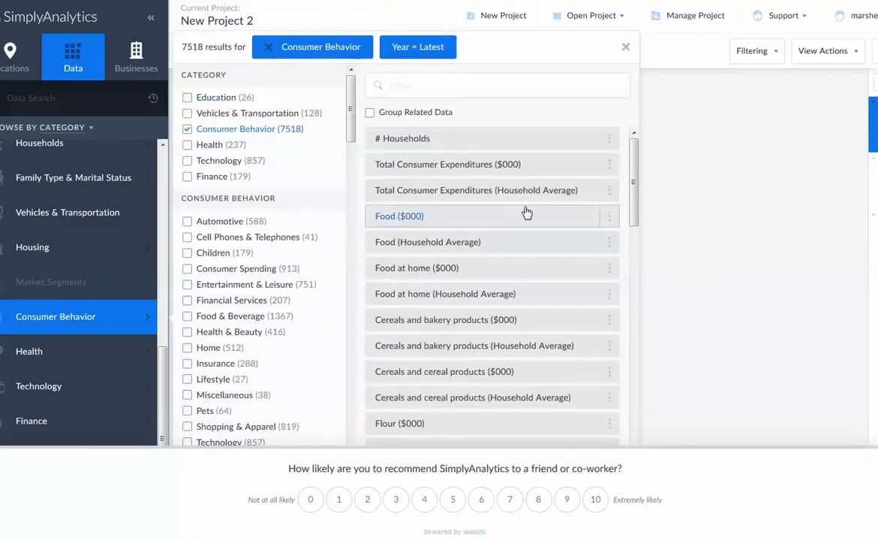
click(187, 238)
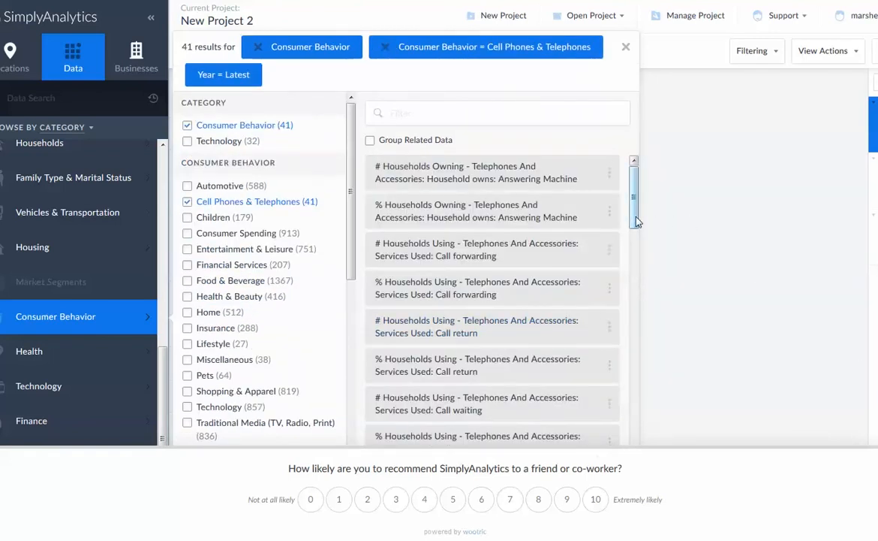
drag(637, 221, 634, 353)
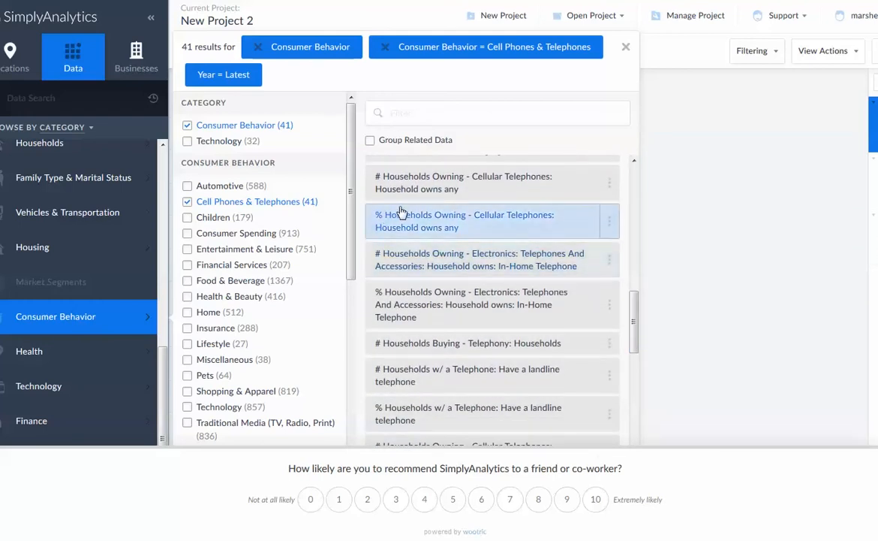
click(425, 189)
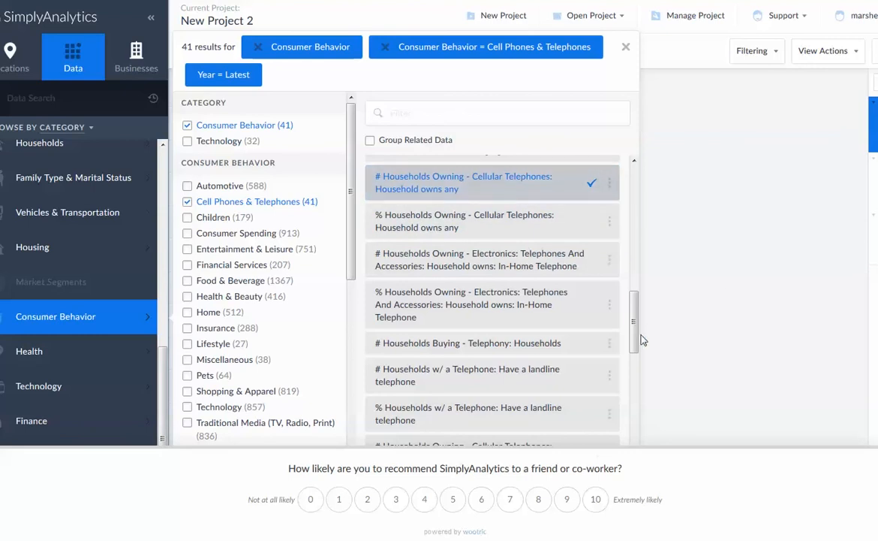
Add # Households Owning - Cellular Telephones: Number in household: 2 from the Cell Phones & Telephones variables
scroll(582, 315, down, 3)
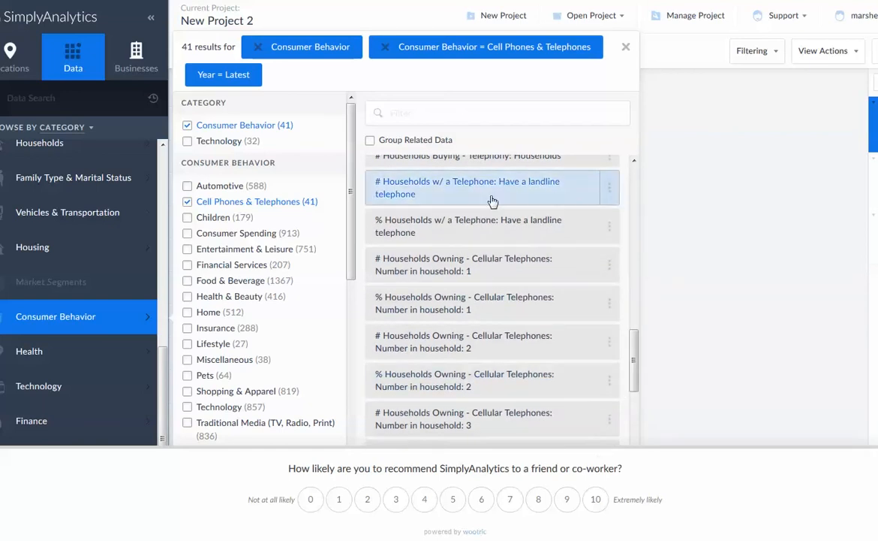
scroll(534, 208, up, 1)
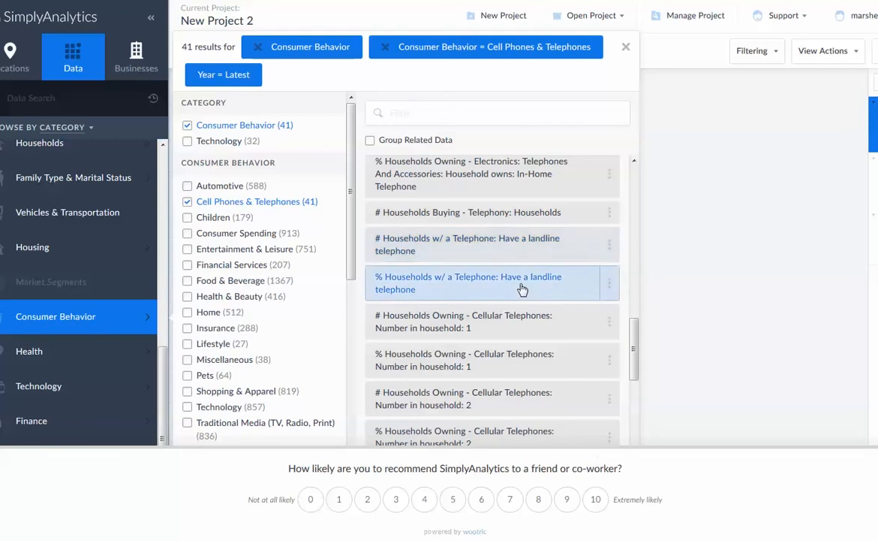
scroll(601, 299, down, 1)
scroll(604, 301, down, 3)
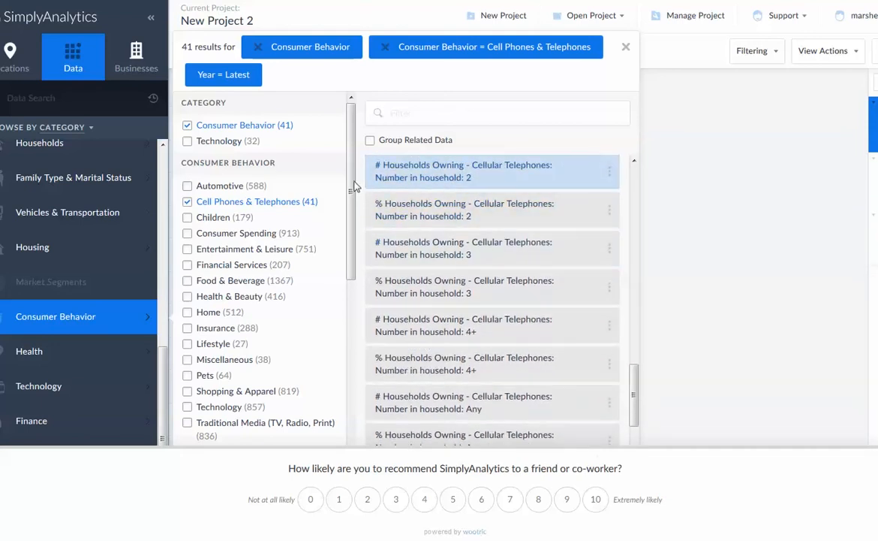
click(535, 180)
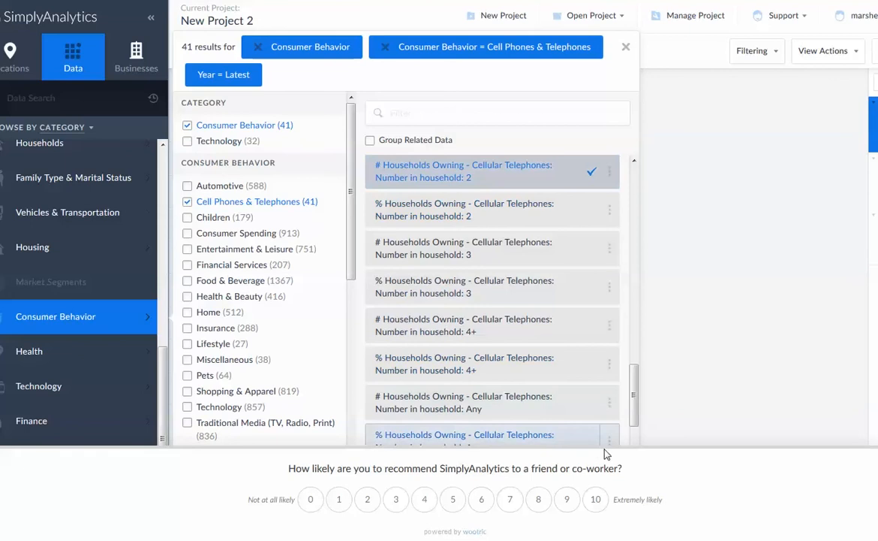
Look through the calling card variables, include the Pets subcategory in the Consumer Behavior filter, and examine the listed pet and telephone variables
drag(639, 408, 638, 471)
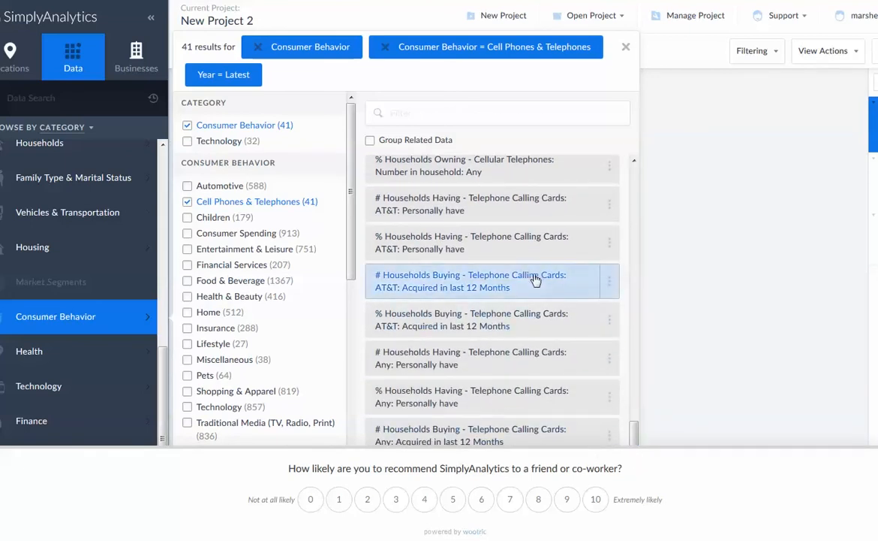
scroll(554, 376, up, 3)
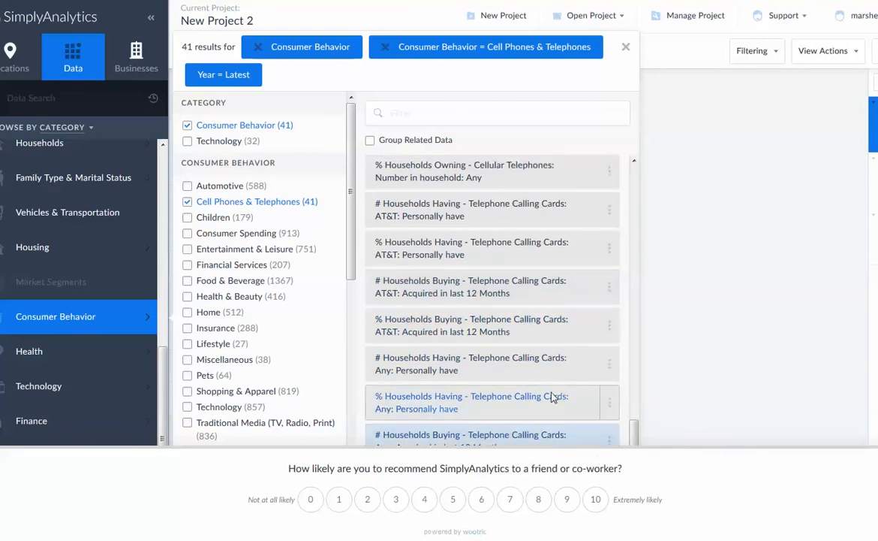
scroll(553, 335, down, 3)
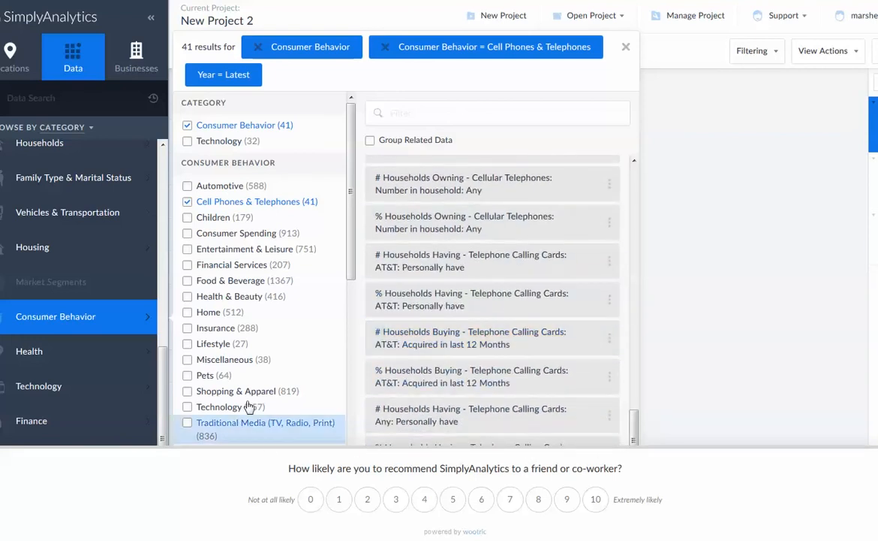
scroll(339, 316, down, 1)
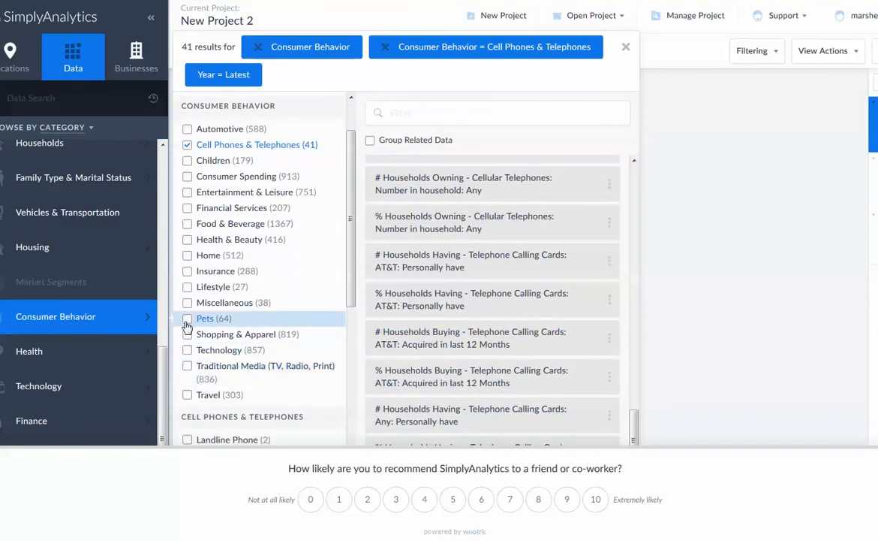
click(188, 319)
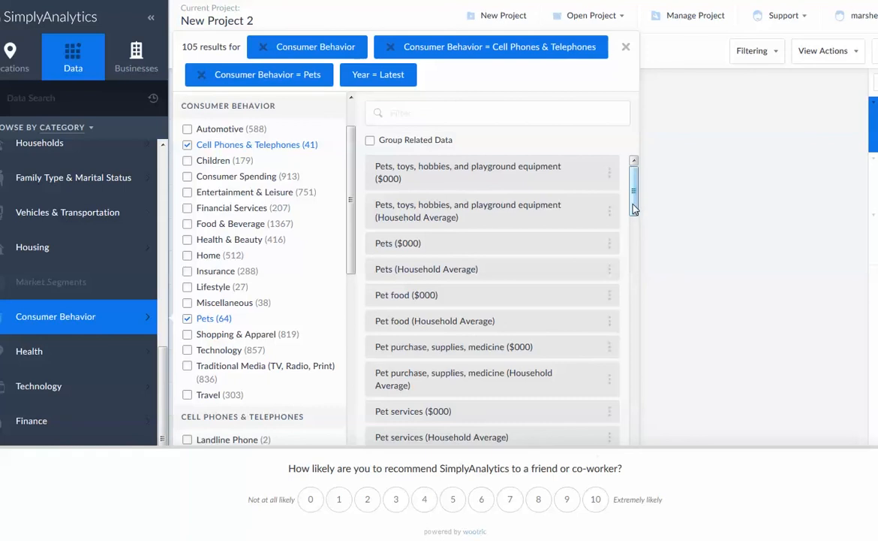
mouse_move(634, 209)
mouse_down()
mouse_move(633, 249)
mouse_move(633, 194)
mouse_up()
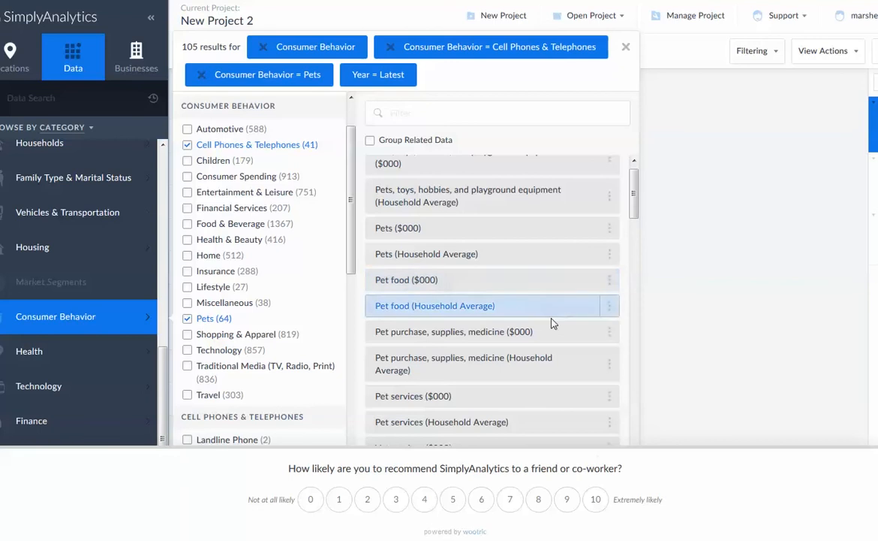
scroll(560, 334, down, 3)
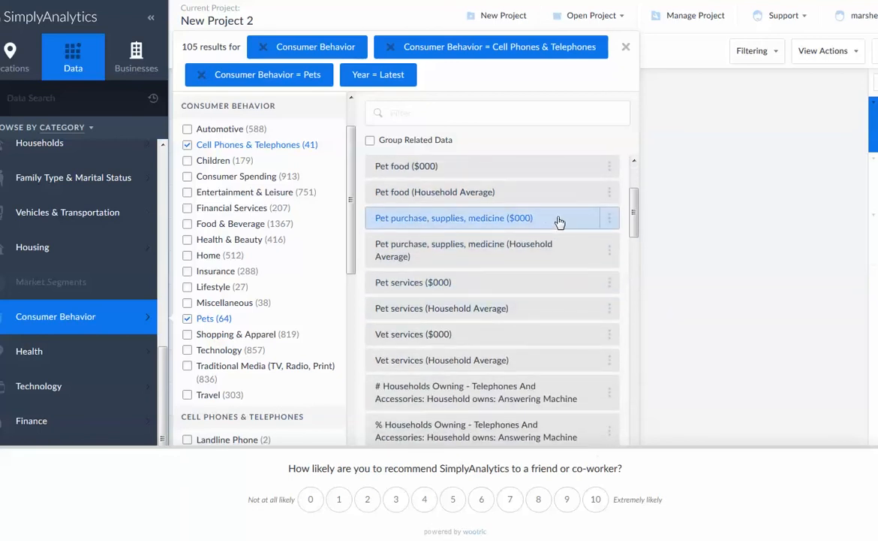
scroll(582, 310, down, 5)
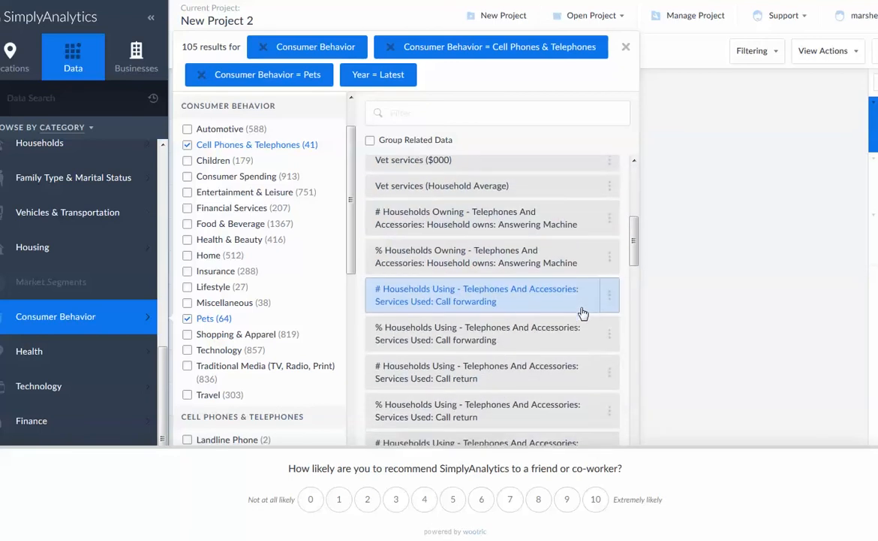
scroll(583, 312, down, 3)
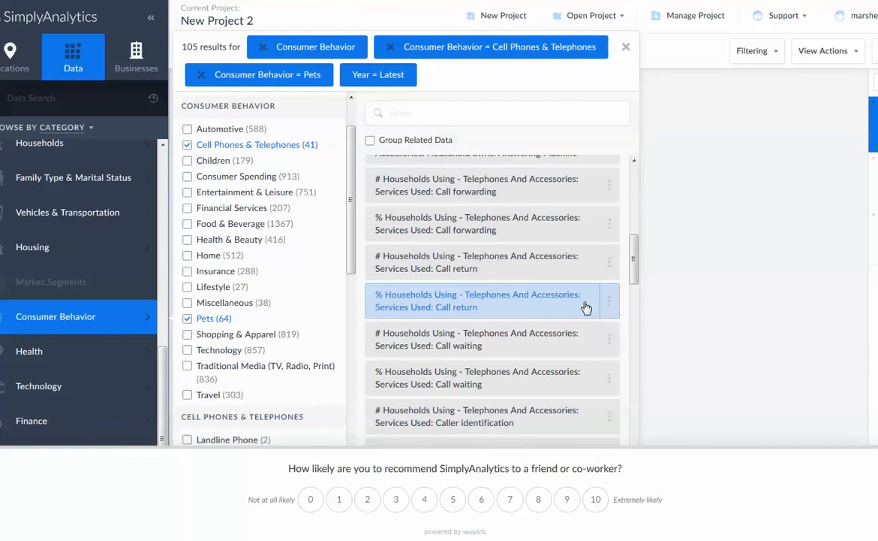
scroll(586, 307, down, 6)
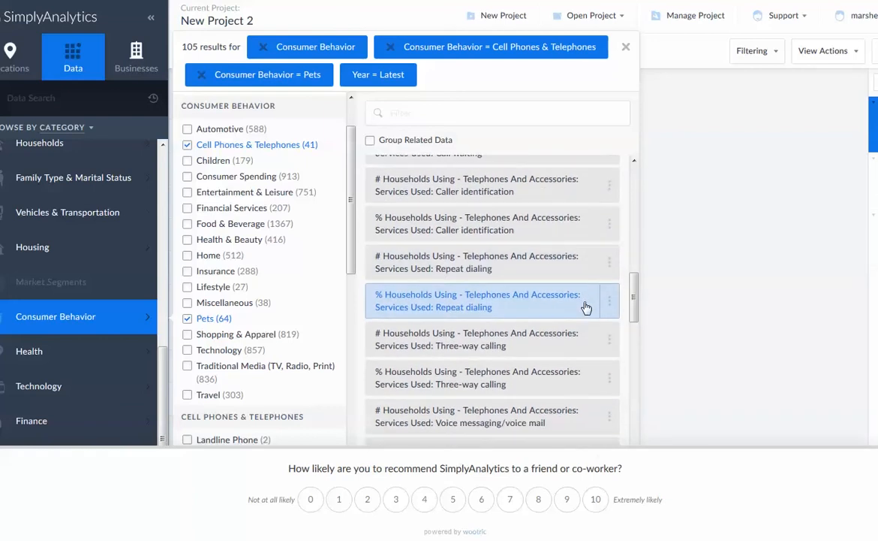
scroll(584, 308, down, 4)
scroll(584, 308, up, 10)
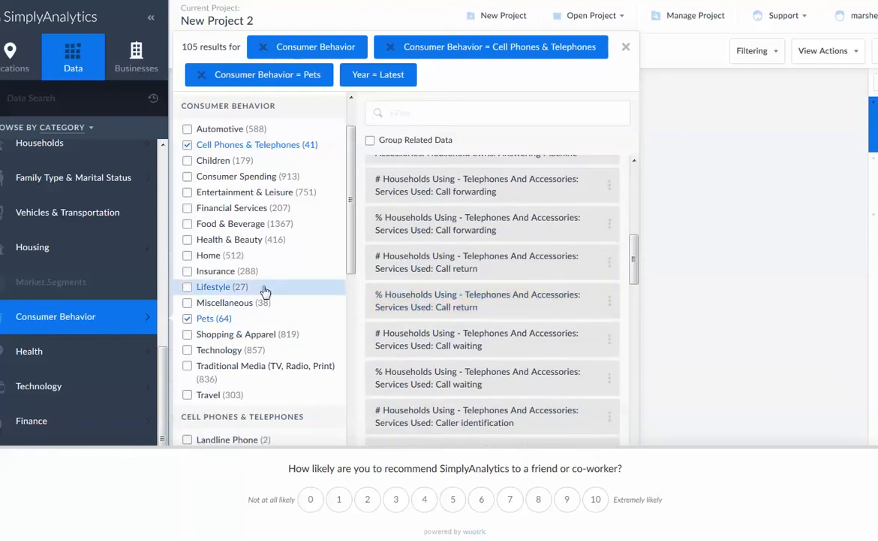
Include the Technology subcategory and add the # Households Owning - Personal Computers variables for Desktop: Own at home and Laptop/Notebook/Tablet: Own at home
click(188, 351)
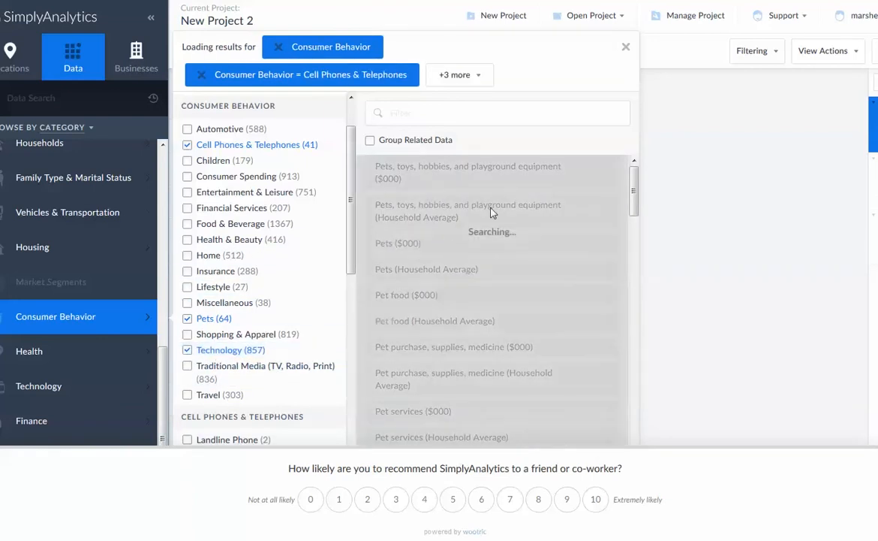
scroll(538, 212, down, 6)
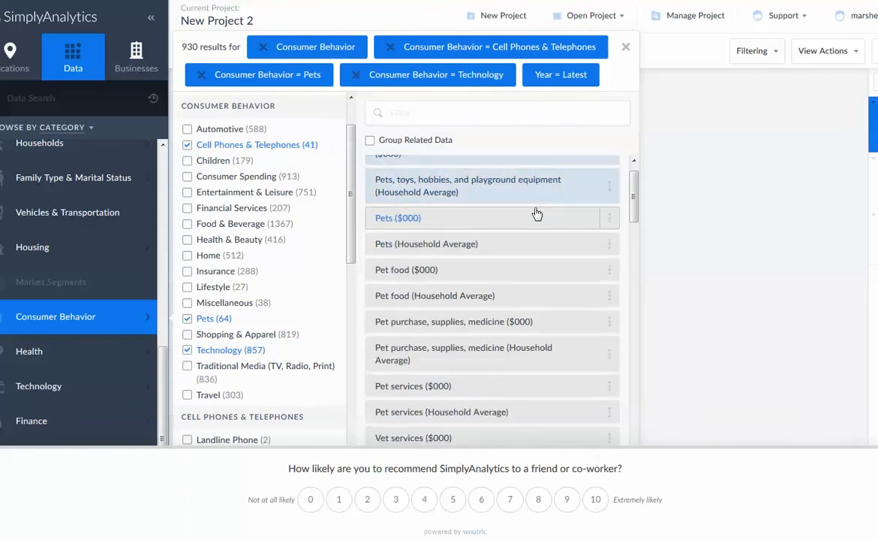
scroll(537, 212, up, 1)
scroll(537, 213, up, 1)
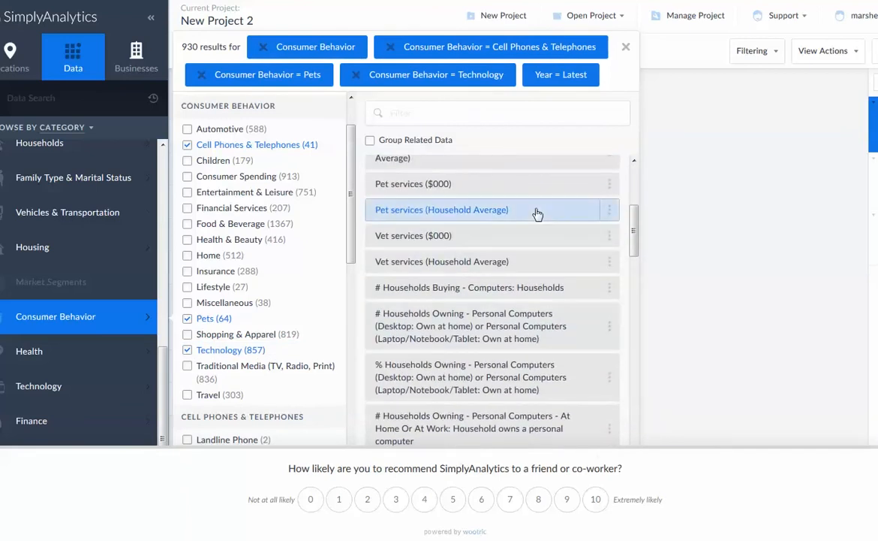
scroll(538, 214, down, 4)
scroll(537, 214, up, 3)
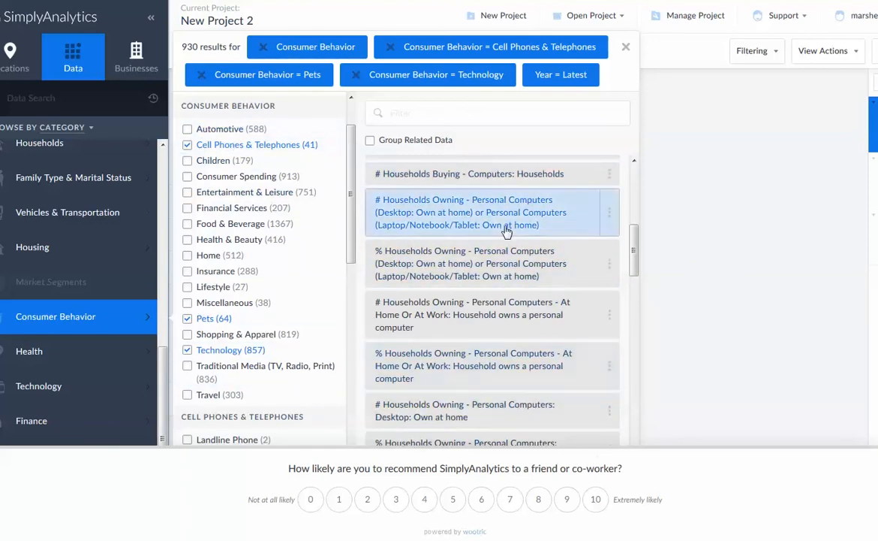
scroll(526, 252, down, 3)
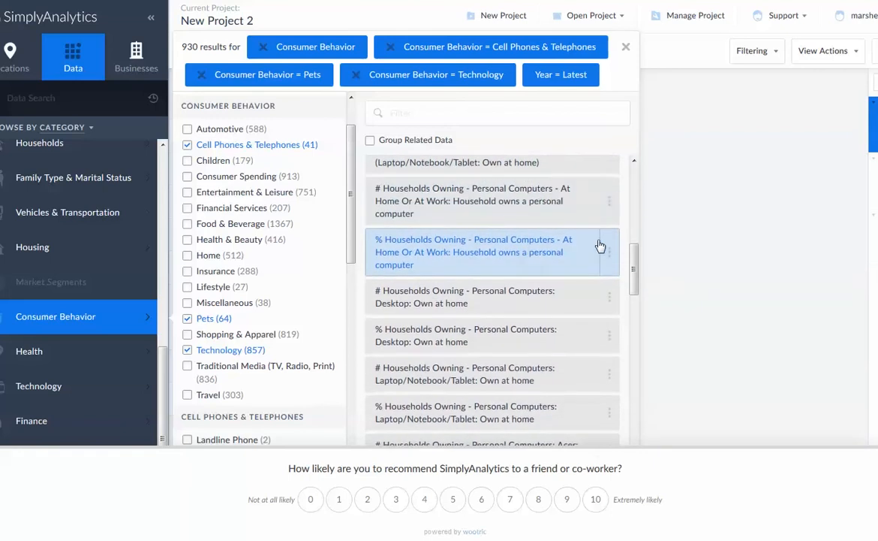
scroll(584, 261, down, 3)
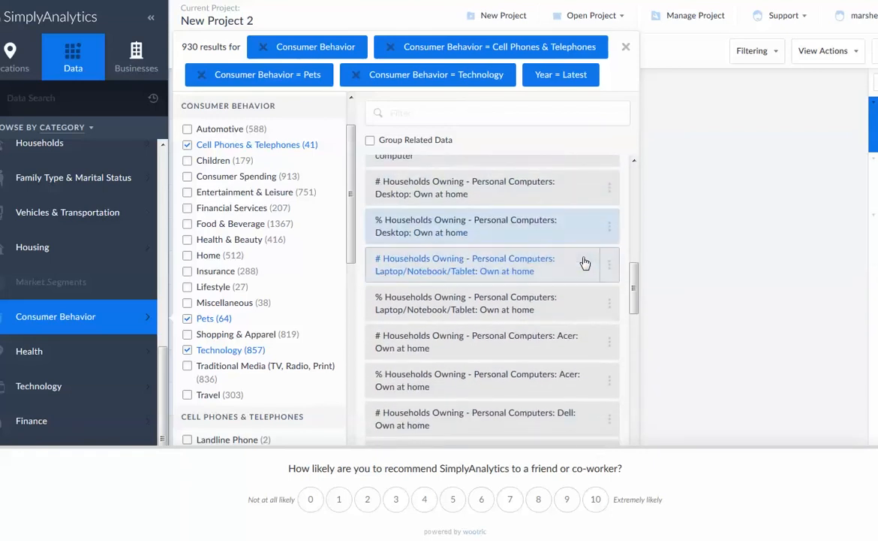
scroll(584, 262, up, 3)
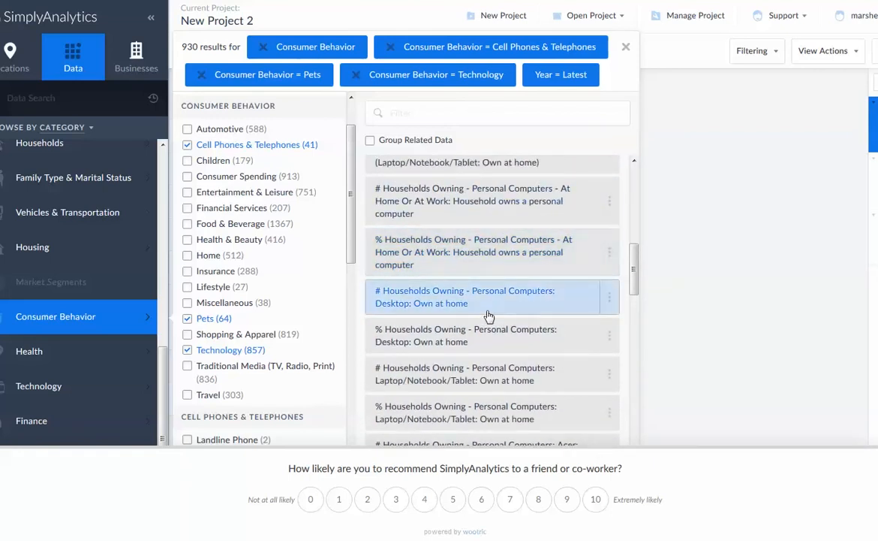
click(546, 299)
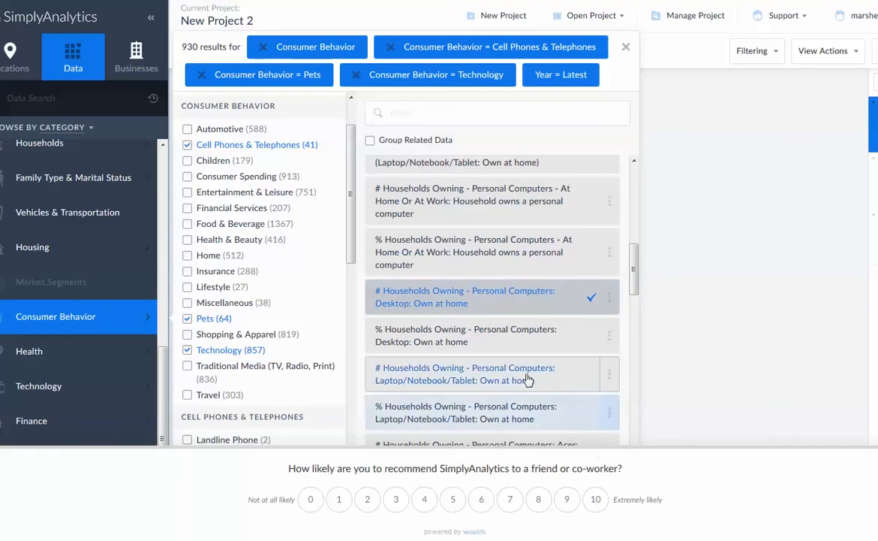
scroll(571, 368, down, 1)
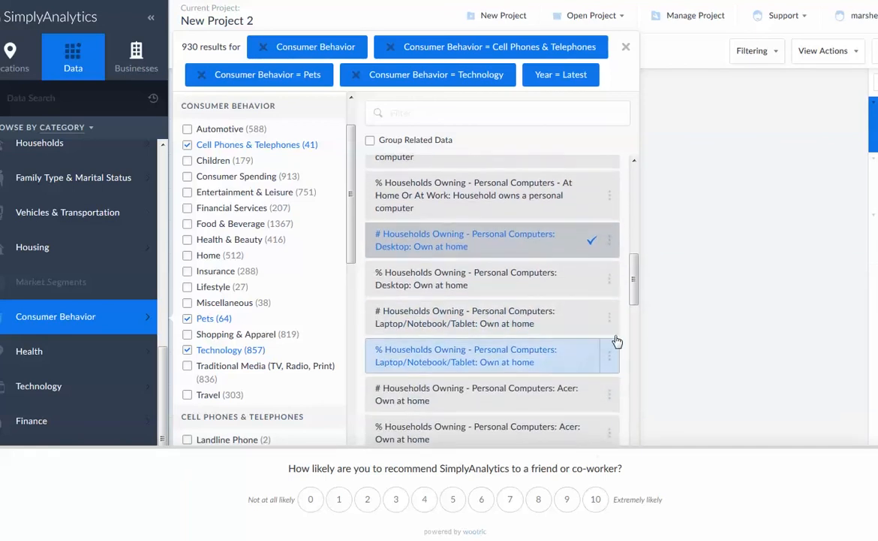
click(558, 326)
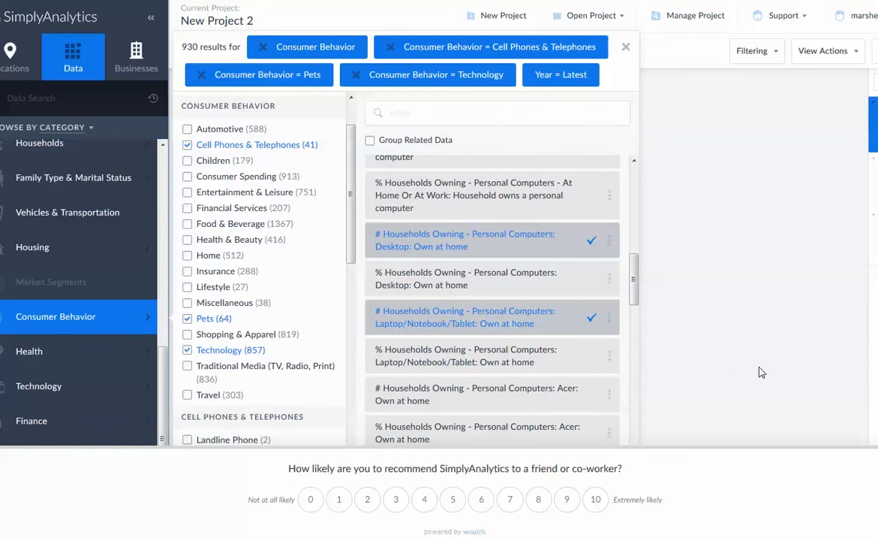
Switch the Consumer Behavior filter to Lifestyle, add the # and % Household Membership variables for School or College Board, and close the variable list
scroll(488, 405, down, 2)
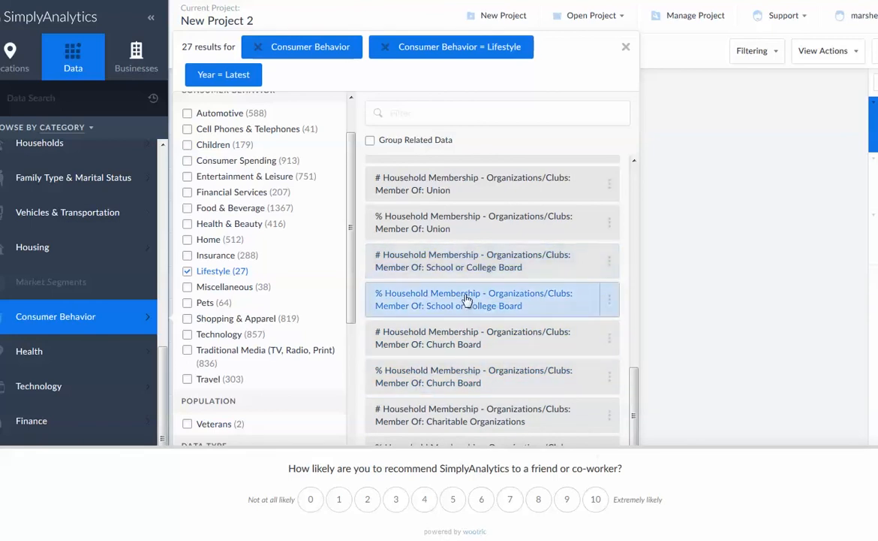
click(479, 272)
click(530, 304)
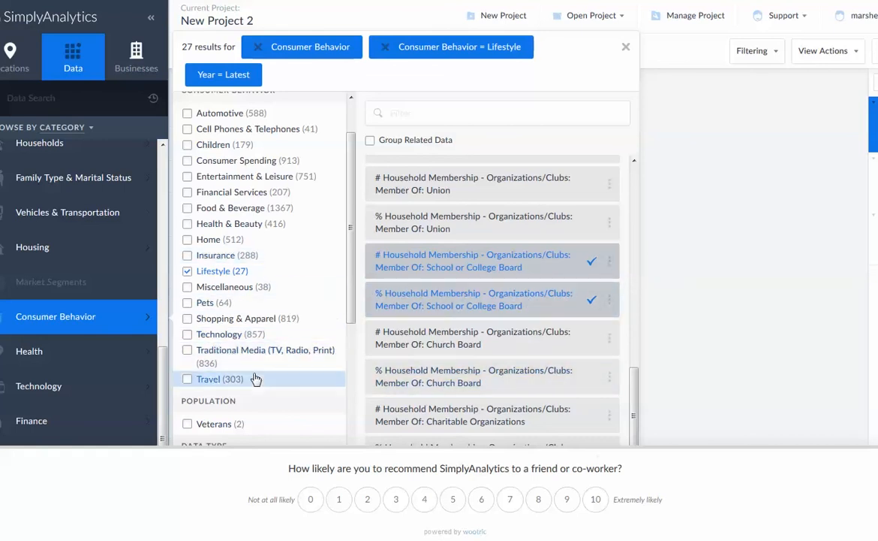
scroll(258, 374, down, 2)
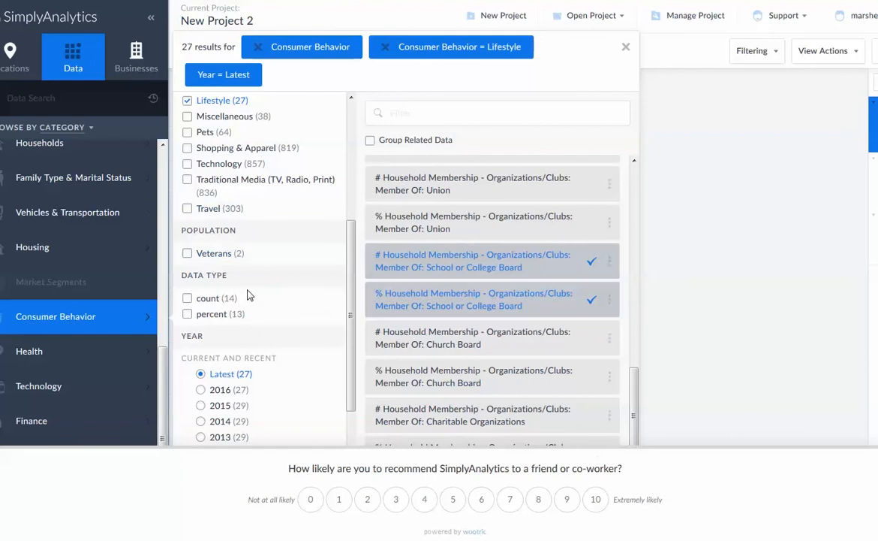
scroll(259, 315, down, 2)
scroll(269, 328, down, 1)
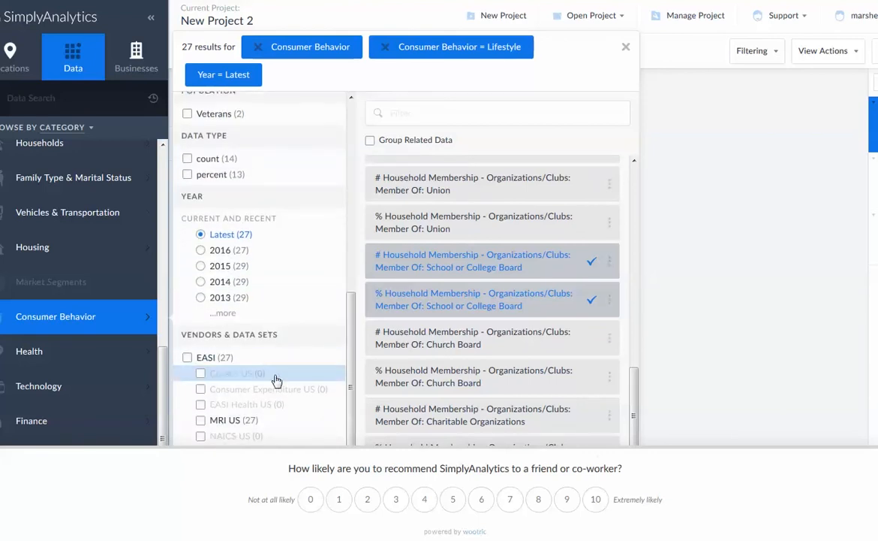
scroll(300, 375, up, 6)
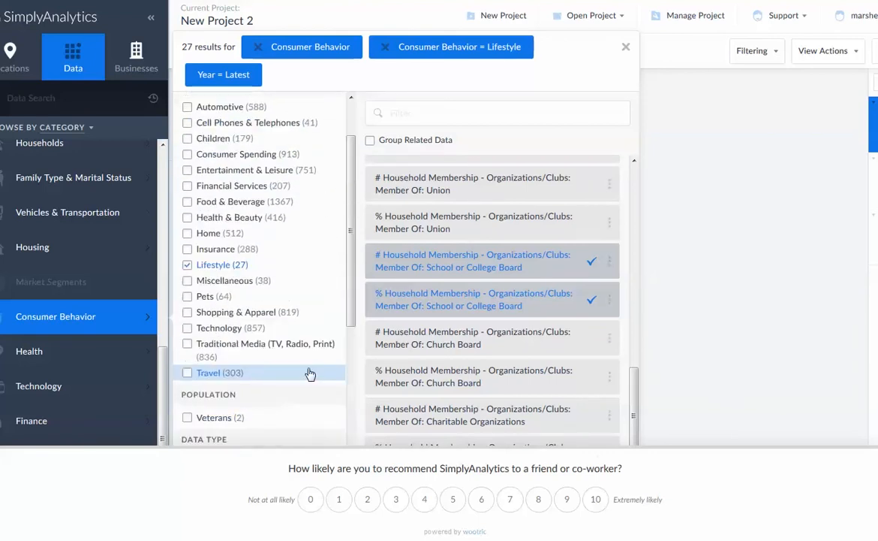
click(625, 47)
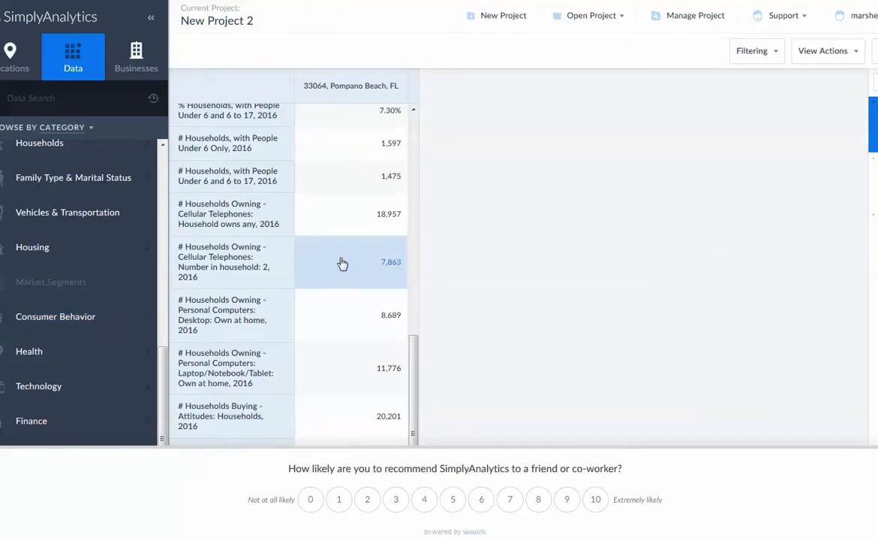
Review the comparison table for 33064, Pompano Beach, from the last household and consumer behavior rows back to Median Household Income
drag(412, 383, 420, 465)
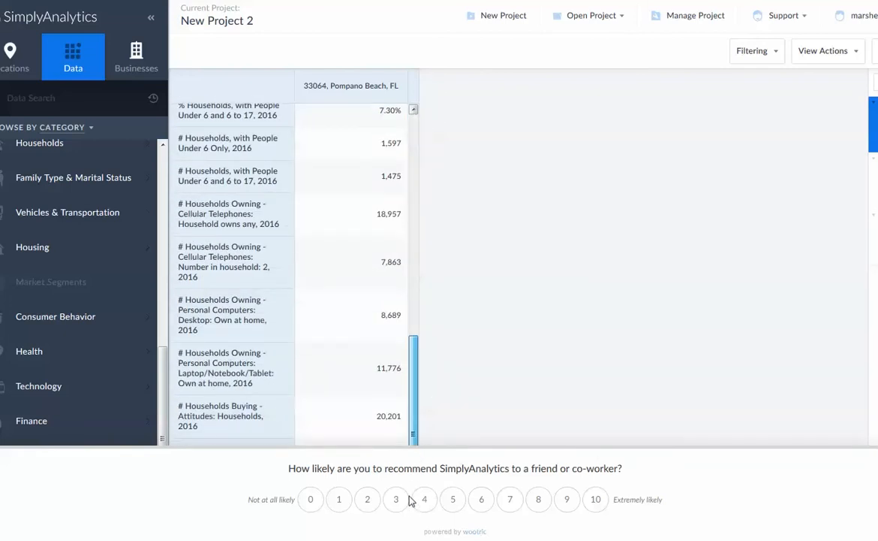
drag(410, 506, 458, 409)
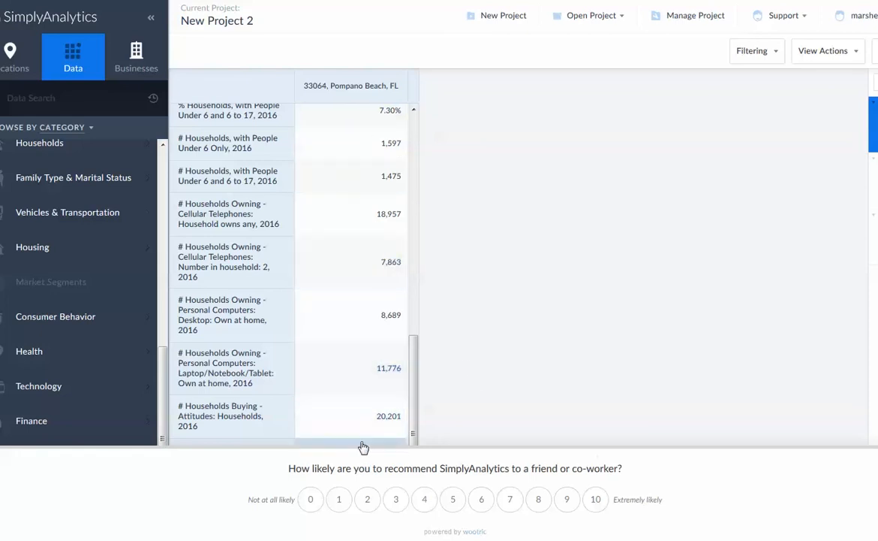
drag(415, 430, 440, 443)
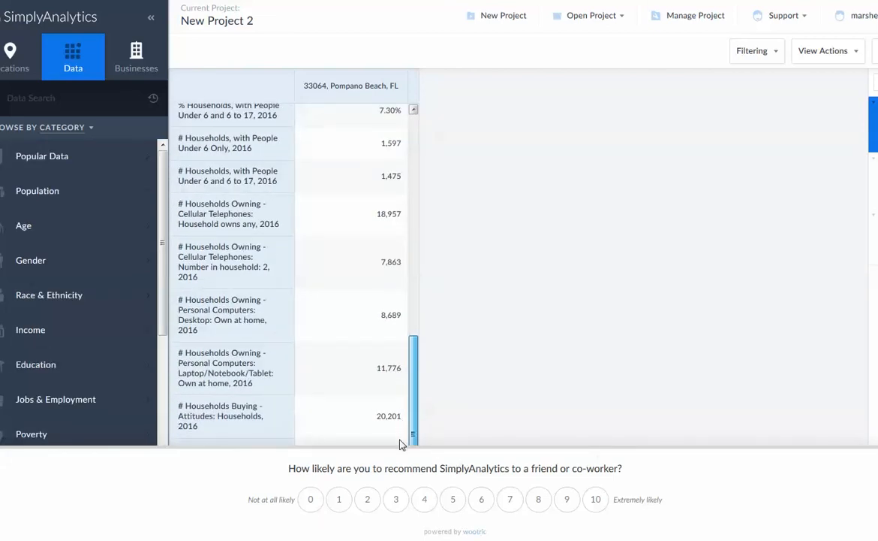
drag(400, 443, 450, 118)
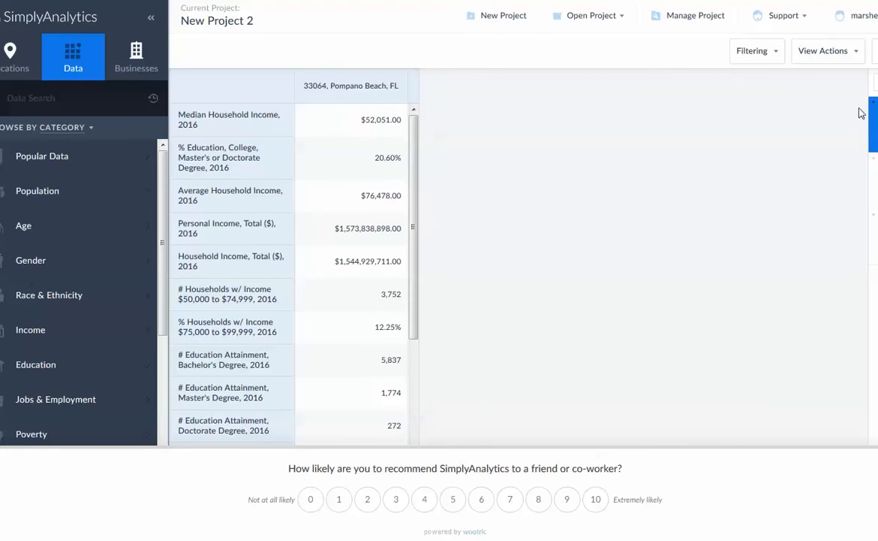
Open the Median Household Income, 2016 map and examine southern Florida at zip code and county level
click(873, 181)
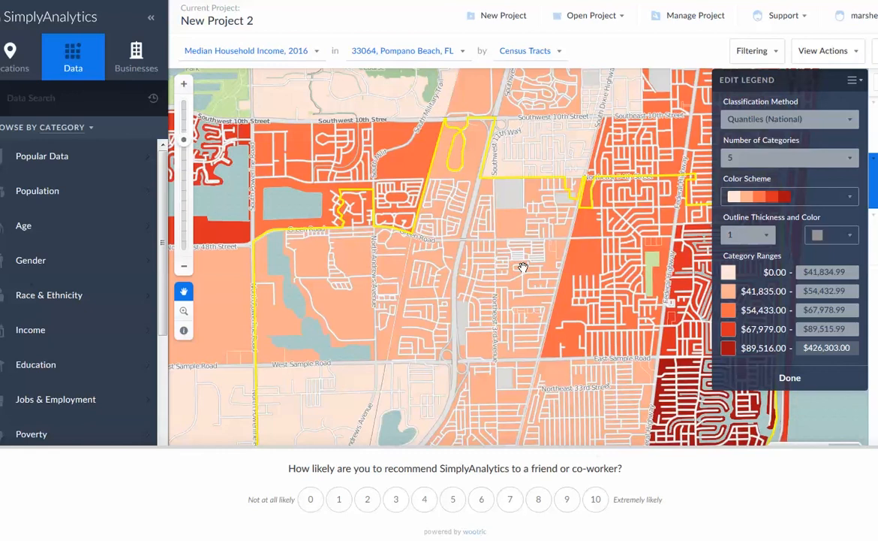
scroll(526, 261, down, 1)
scroll(532, 259, down, 3)
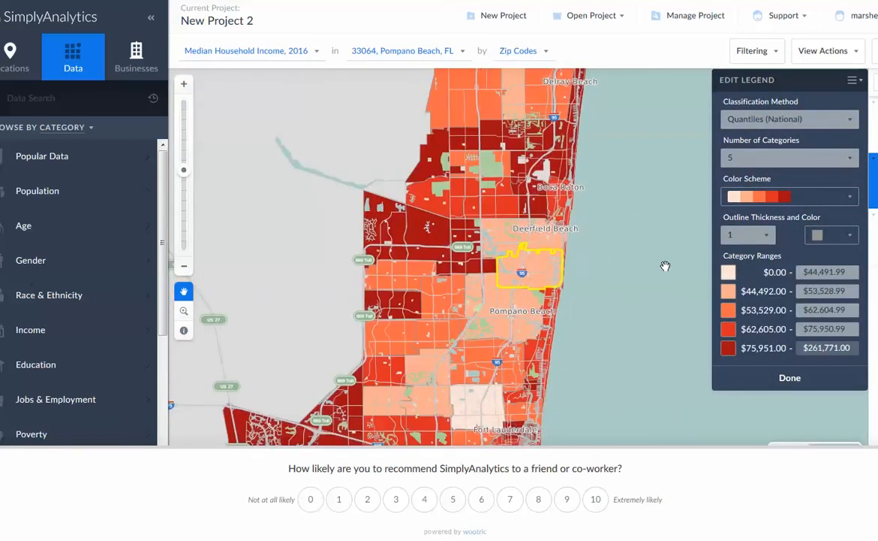
scroll(664, 266, down, 1)
scroll(664, 271, down, 1)
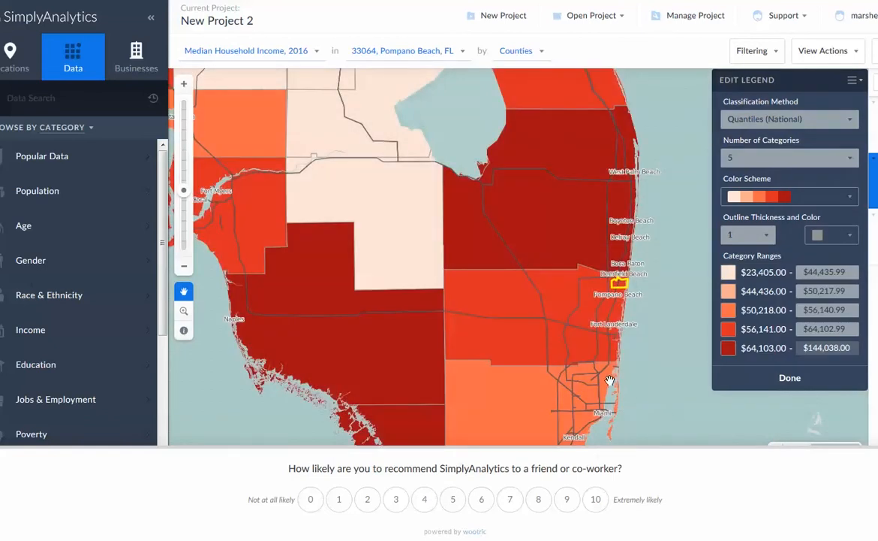
scroll(616, 378, up, 1)
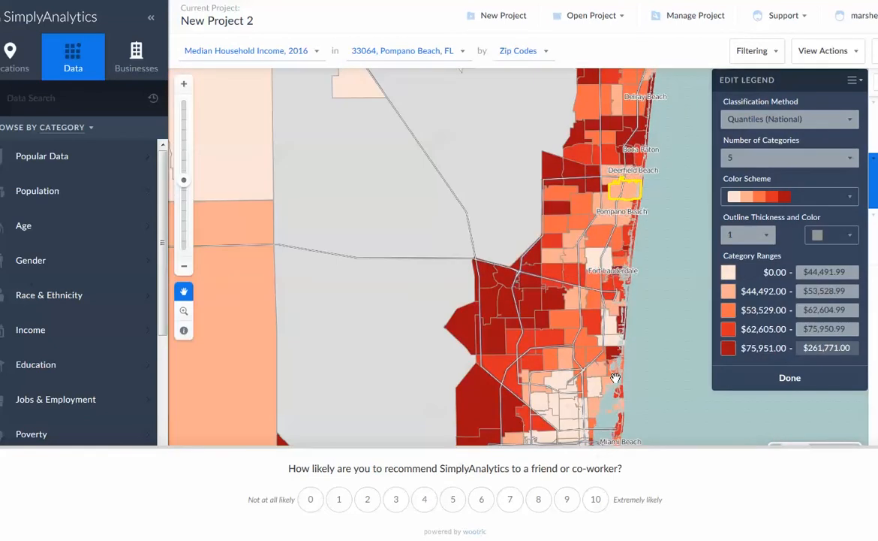
scroll(615, 377, down, 1)
scroll(614, 378, down, 1)
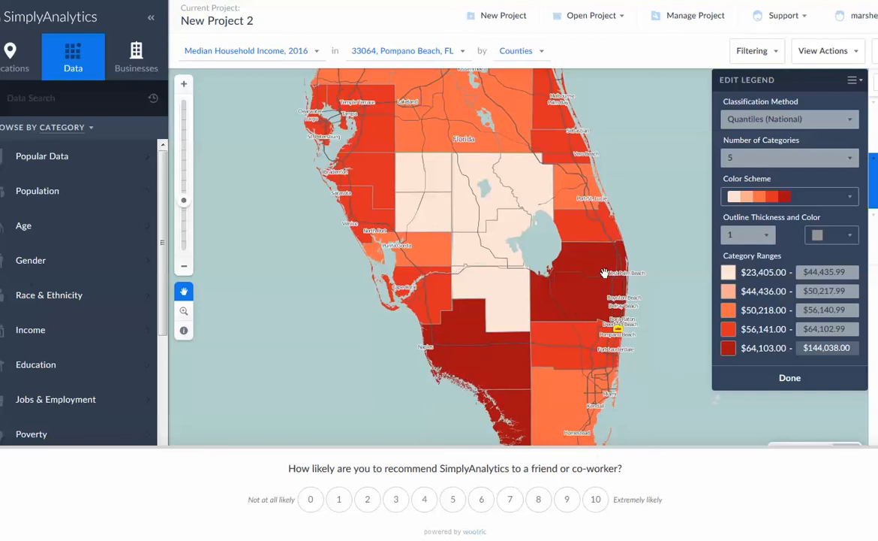
Examine median household income around West Palm Beach and Southern Boulevard on the map, by zip code and census tract
scroll(605, 282, up, 3)
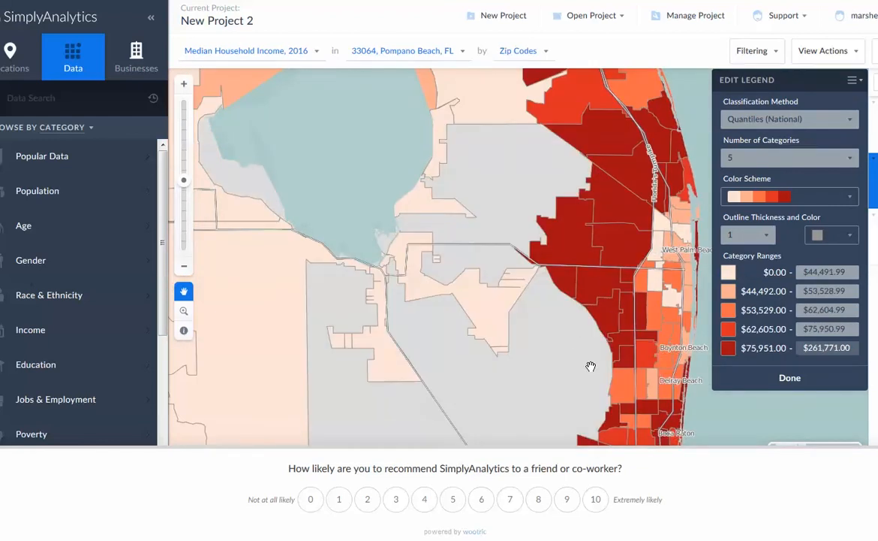
drag(571, 337, 396, 362)
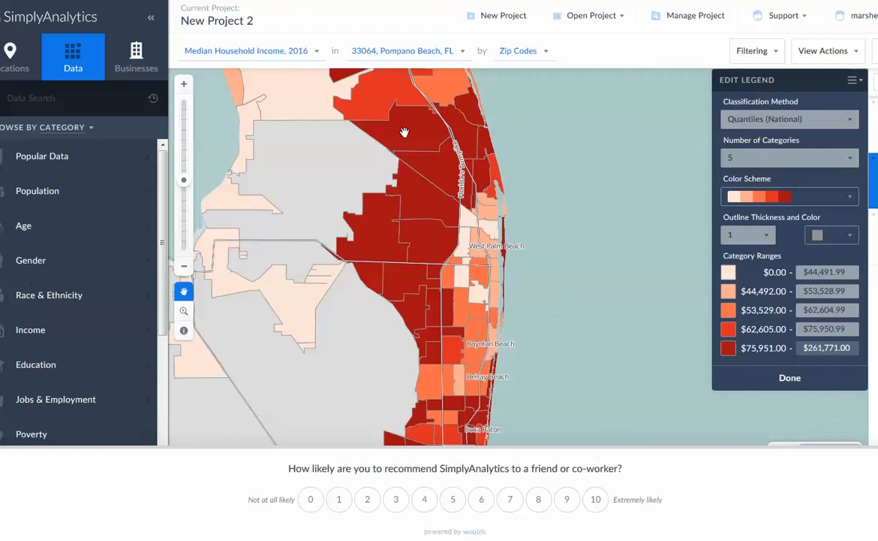
drag(419, 248, 413, 290)
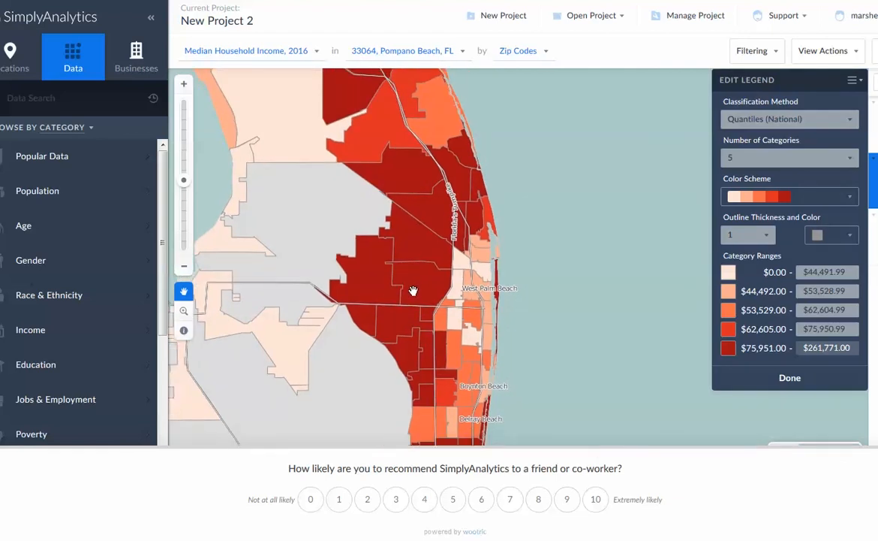
scroll(413, 290, up, 2)
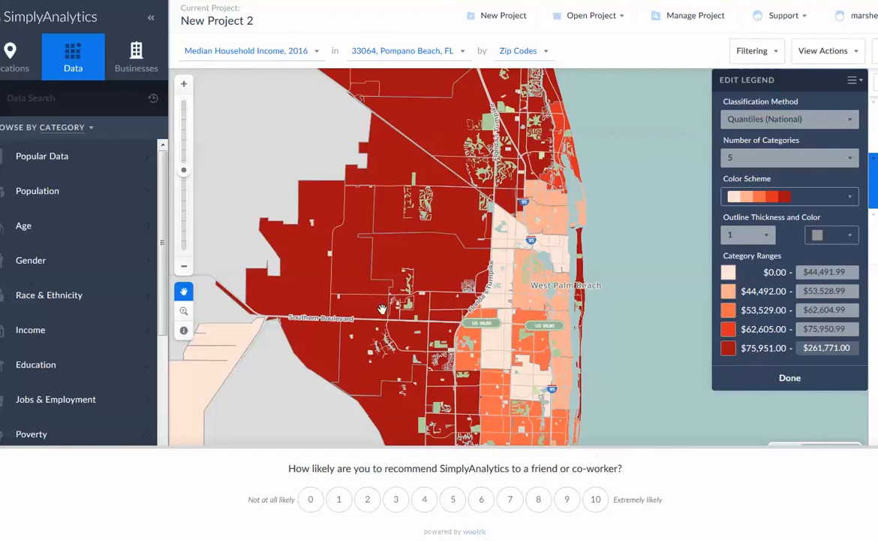
scroll(488, 314, up, 1)
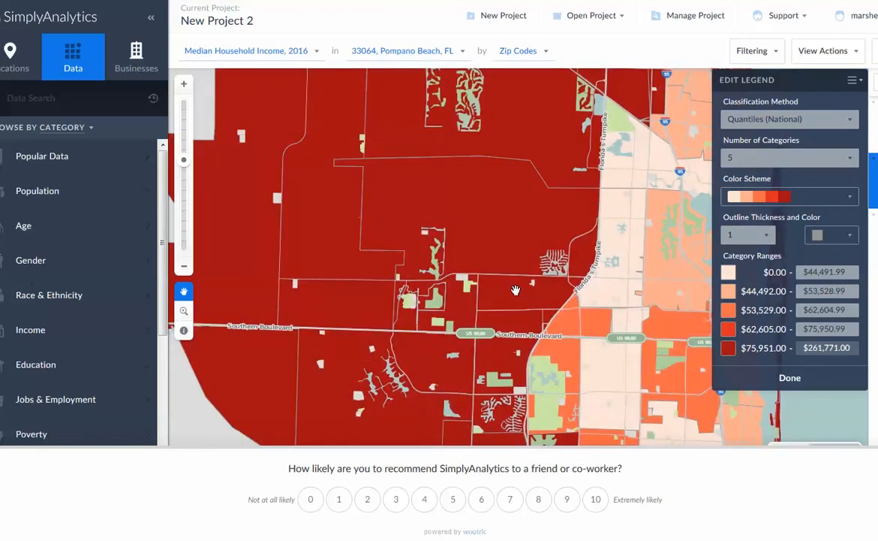
scroll(515, 290, up, 1)
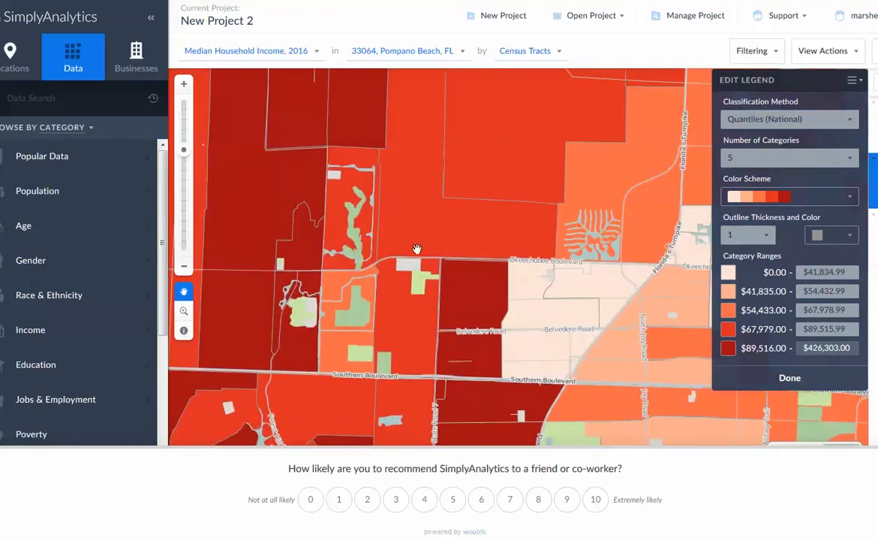
drag(417, 249, 643, 321)
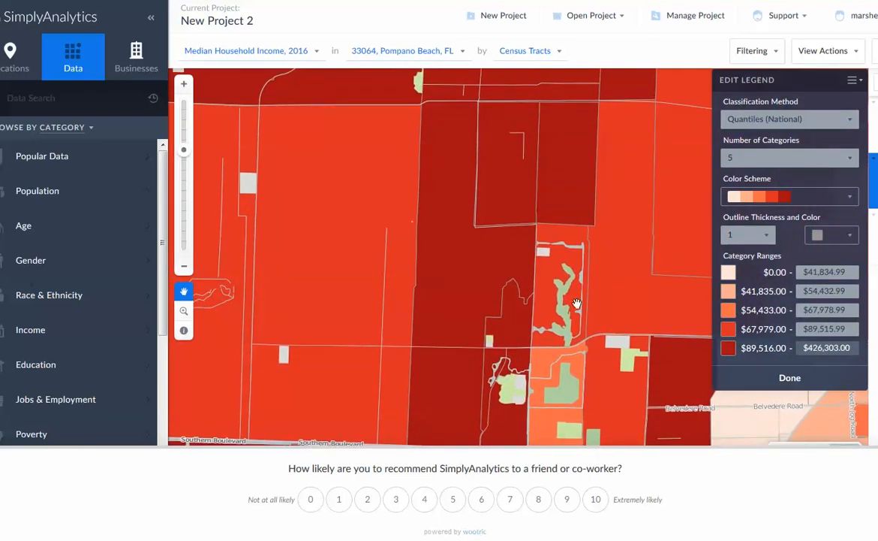
scroll(500, 300, up, 1)
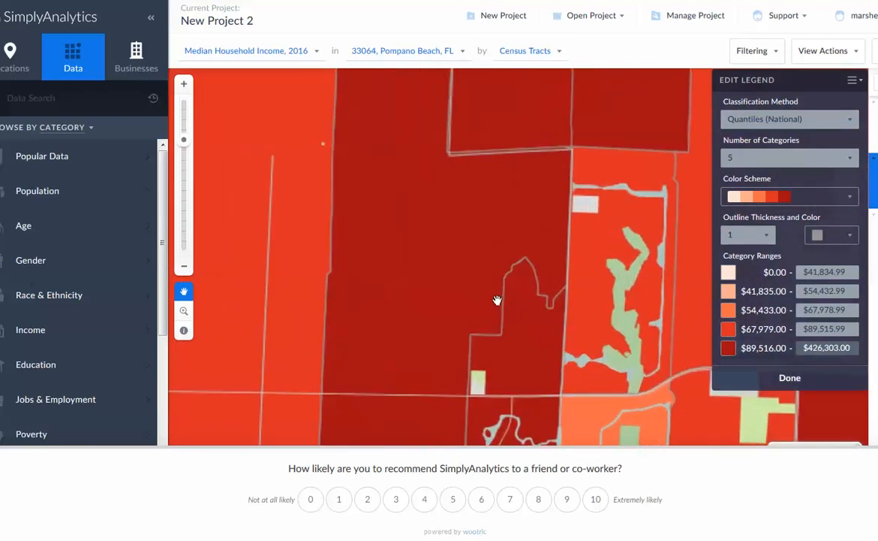
scroll(492, 296, down, 3)
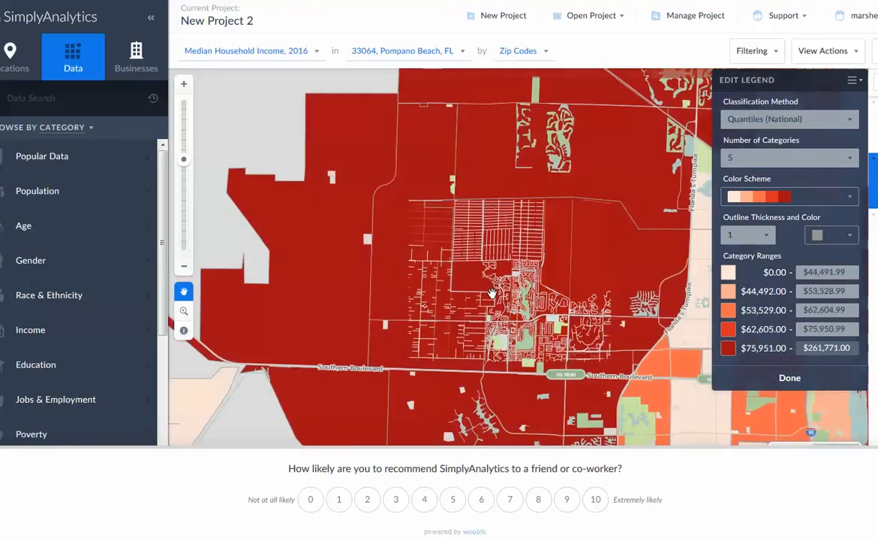
scroll(568, 319, down, 2)
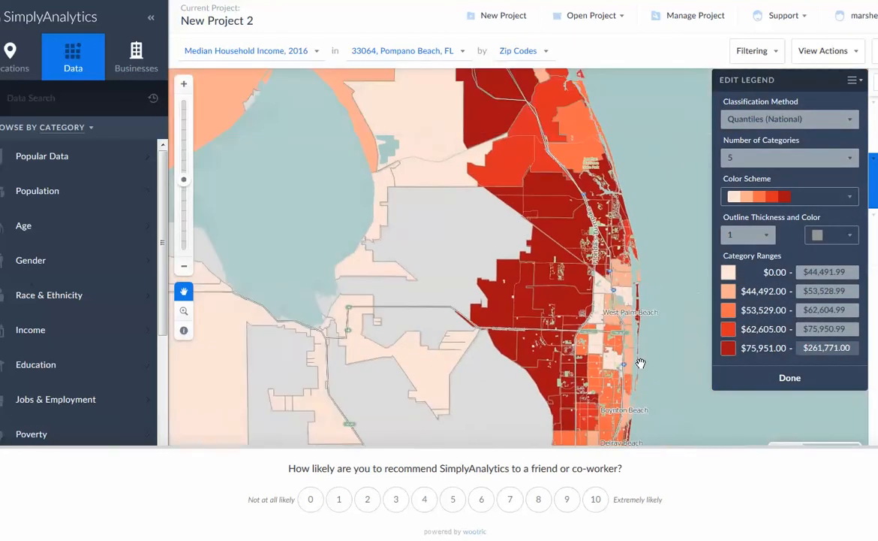
Return to the outlined 33064 area in Pompano Beach and examine its median household income down to census tract level
drag(668, 402, 663, 184)
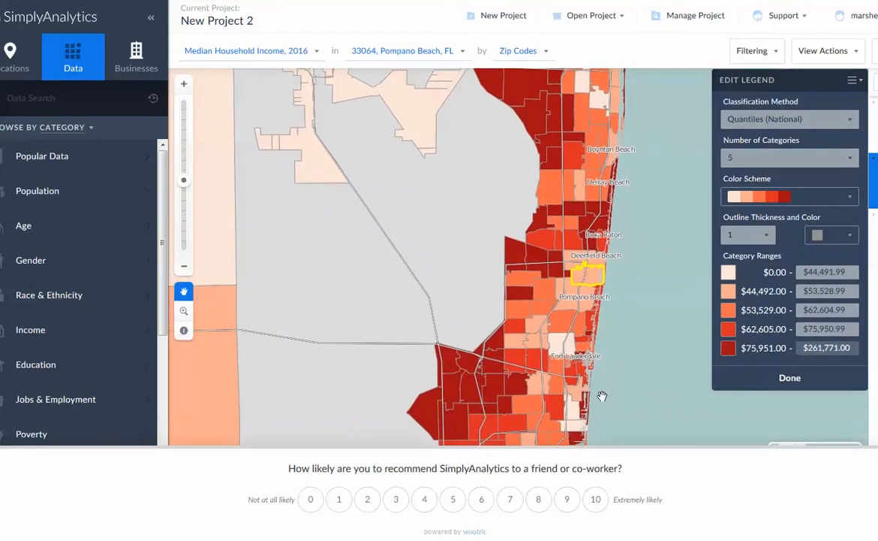
drag(551, 362, 566, 284)
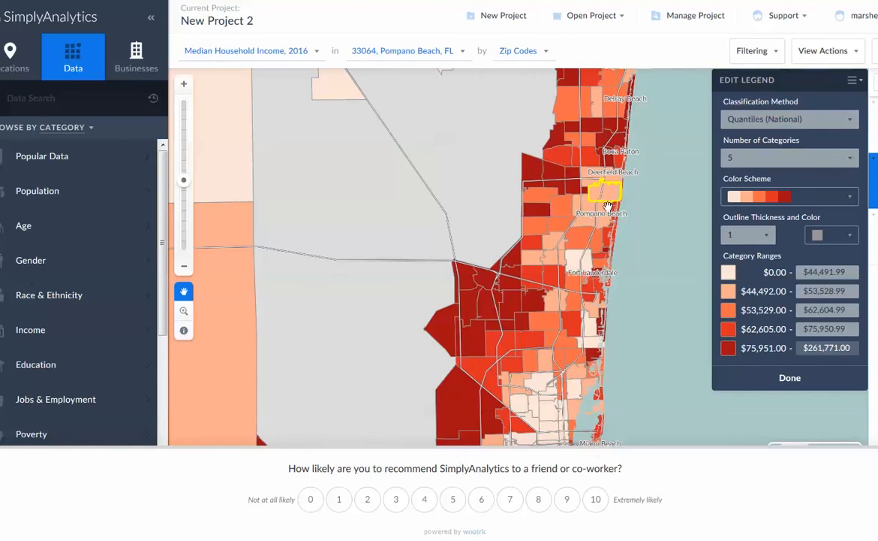
scroll(607, 206, up, 2)
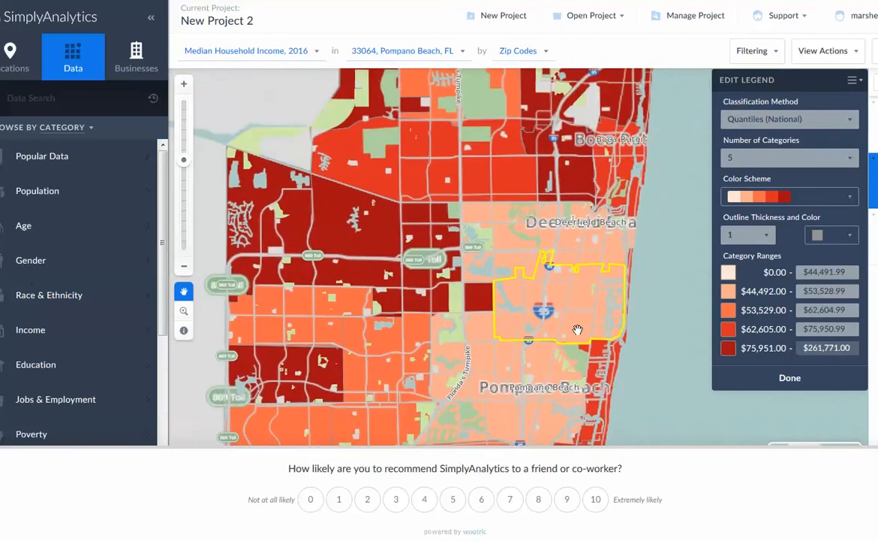
scroll(582, 315, up, 2)
scroll(584, 314, up, 1)
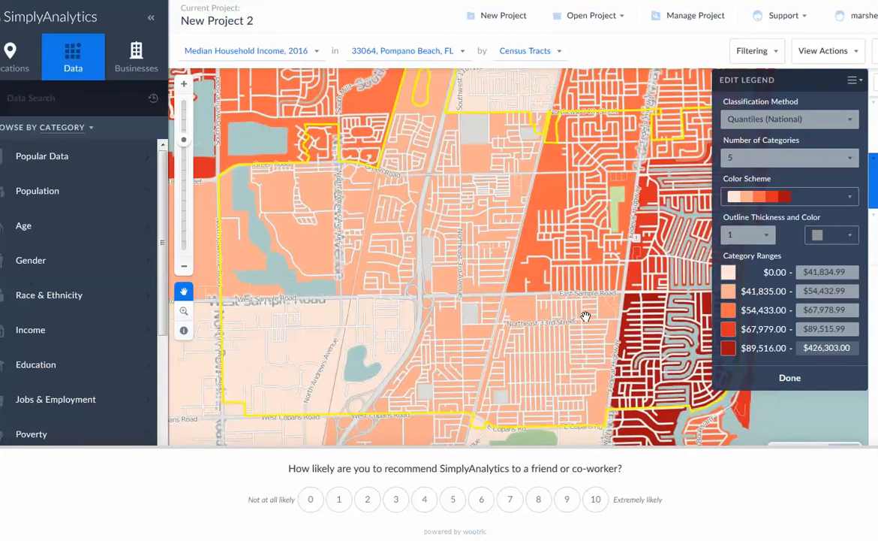
scroll(583, 318, down, 1)
scroll(584, 319, up, 1)
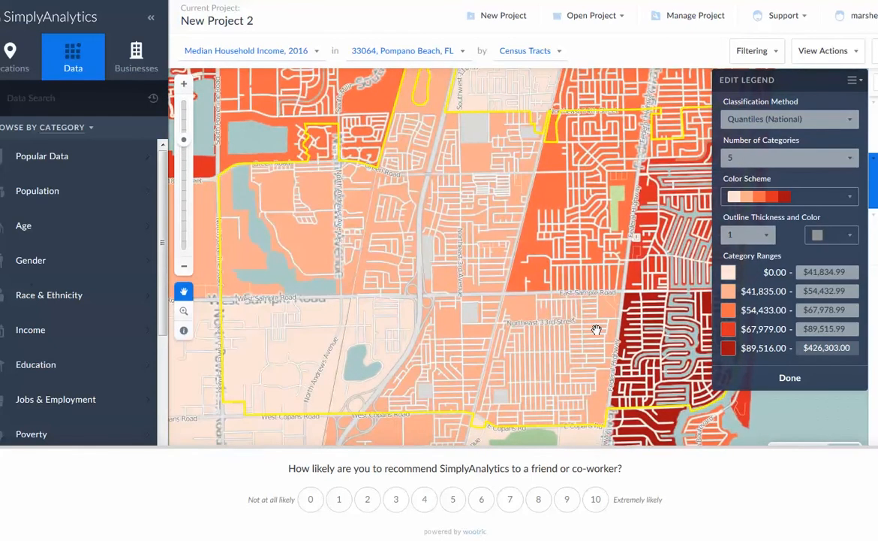
Examine the census tracts along Federal Highway, from Pompano Beach Country Club north to Southwest 10th Street, for median household income
drag(596, 330, 521, 321)
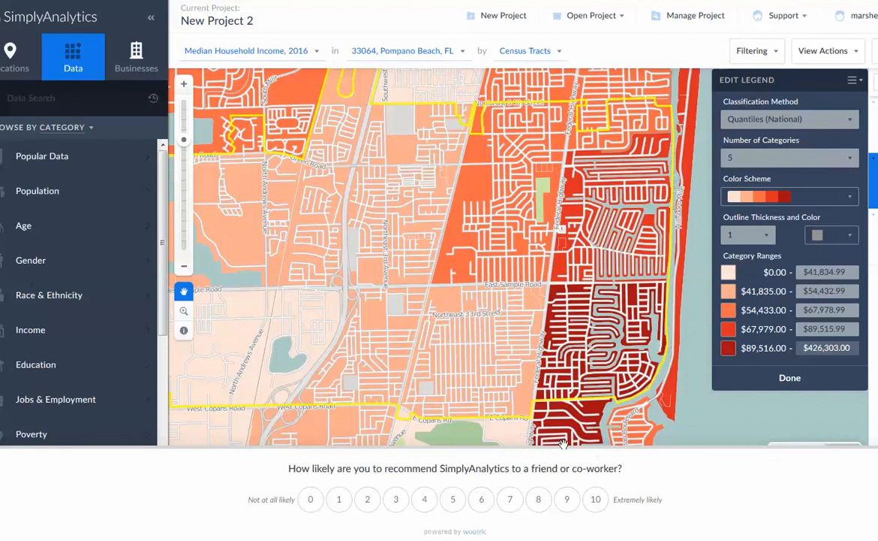
drag(563, 443, 586, 329)
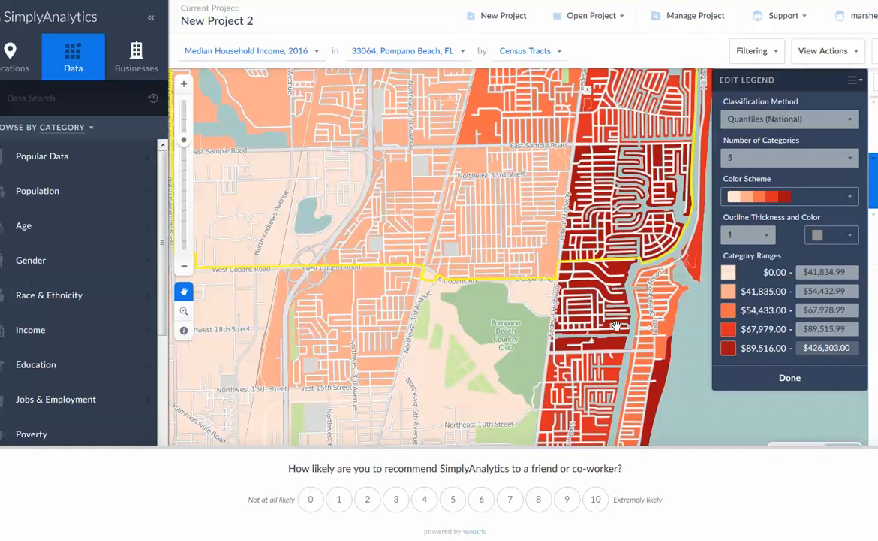
drag(616, 327, 528, 379)
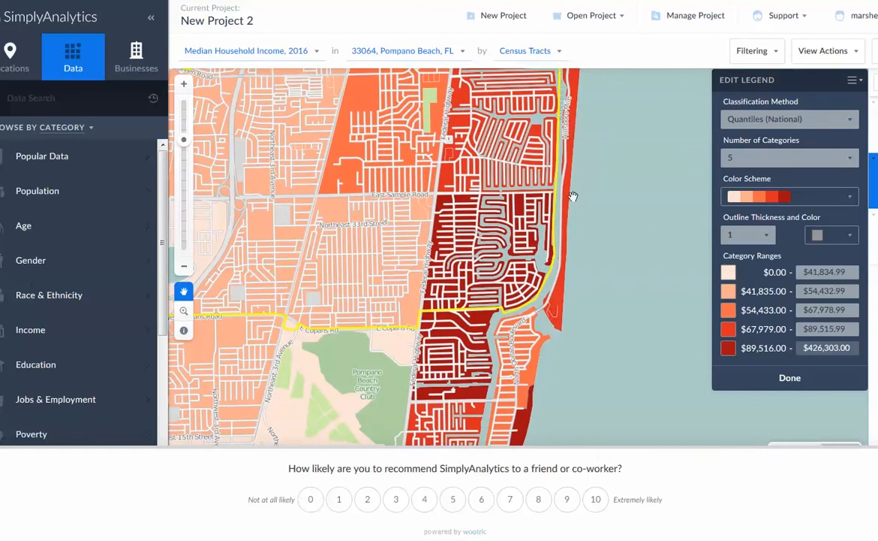
scroll(527, 385, up, 3)
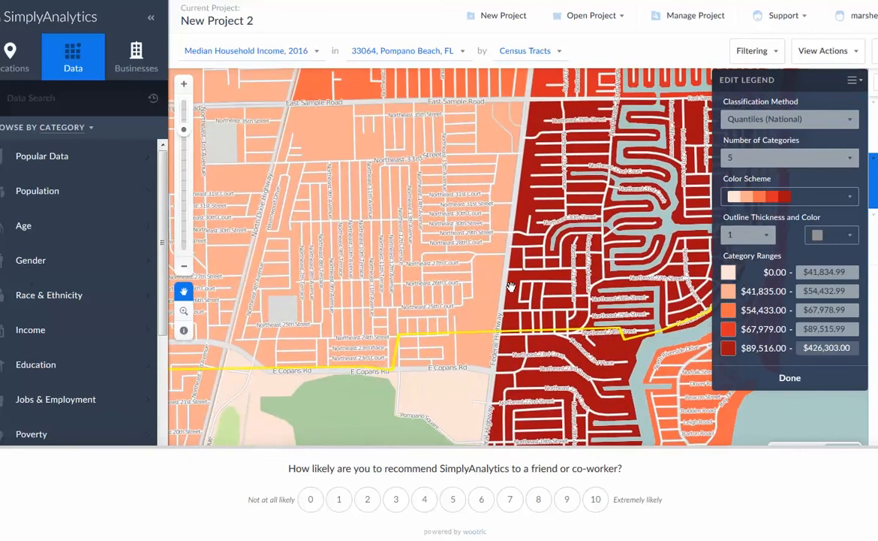
drag(455, 273, 523, 373)
drag(522, 269, 510, 379)
drag(507, 278, 518, 370)
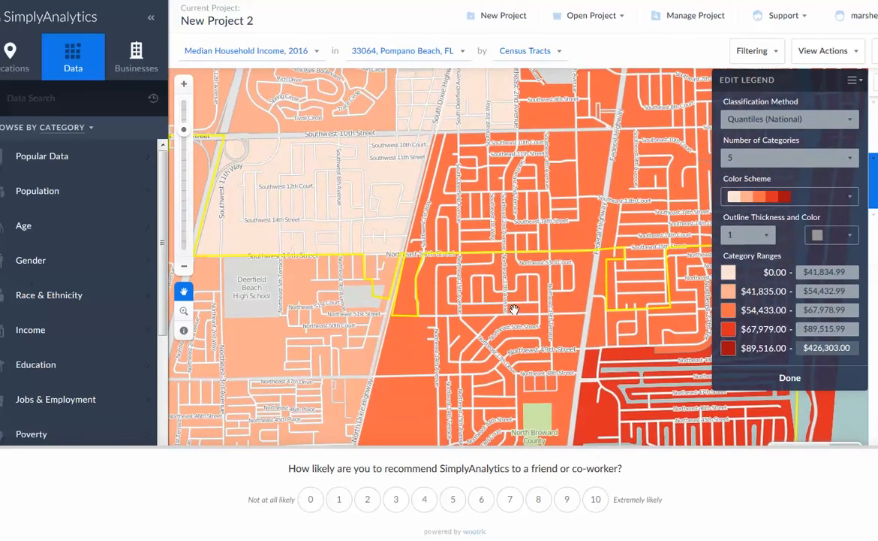
Examine median household income by block group around Northeast 51st Street, between North Dixie Highway and Federal Highway
scroll(514, 309, up, 2)
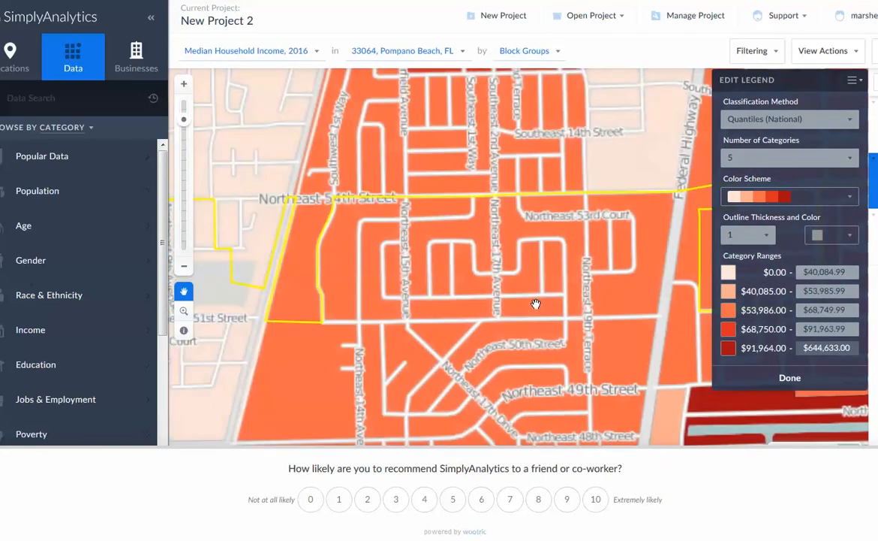
scroll(536, 303, up, 2)
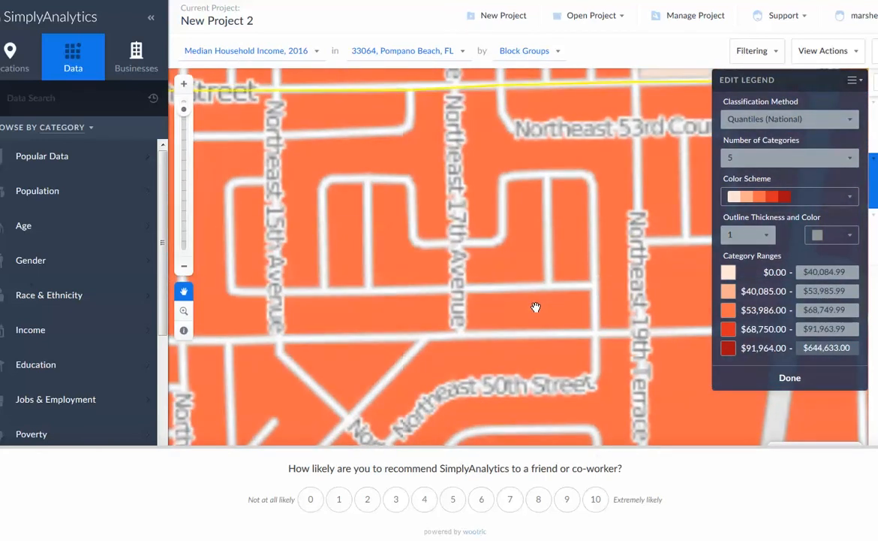
scroll(536, 307, down, 2)
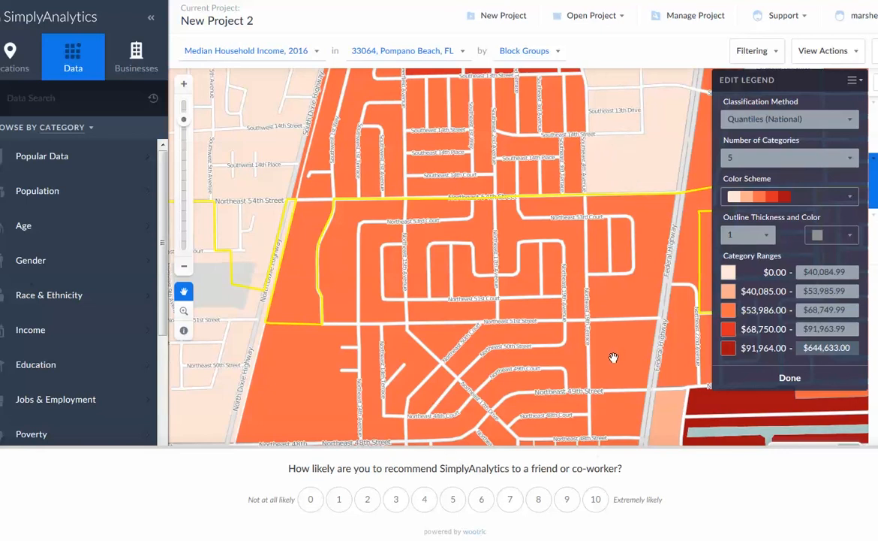
drag(614, 358, 633, 322)
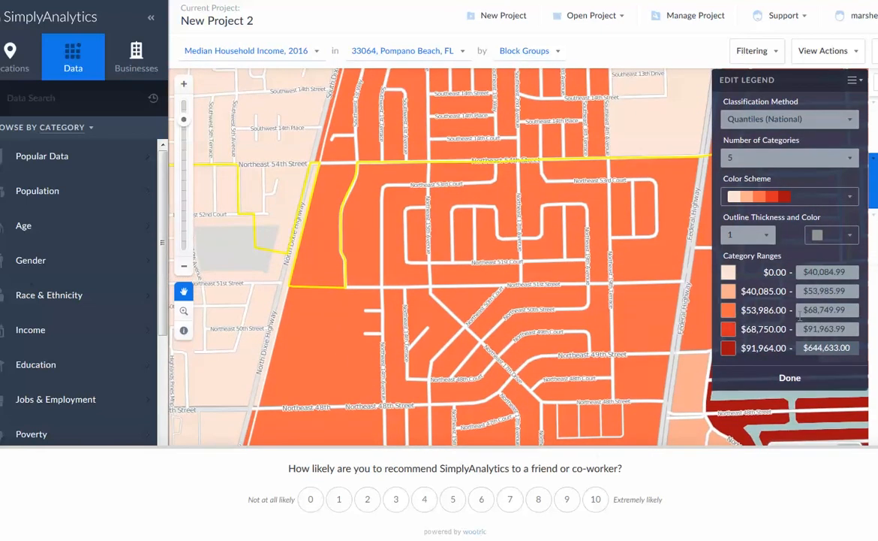
Examine block-group median household income from Deerfield Beach High School south across Northeast 48th Street to Northeast 44th Street
drag(369, 299, 655, 295)
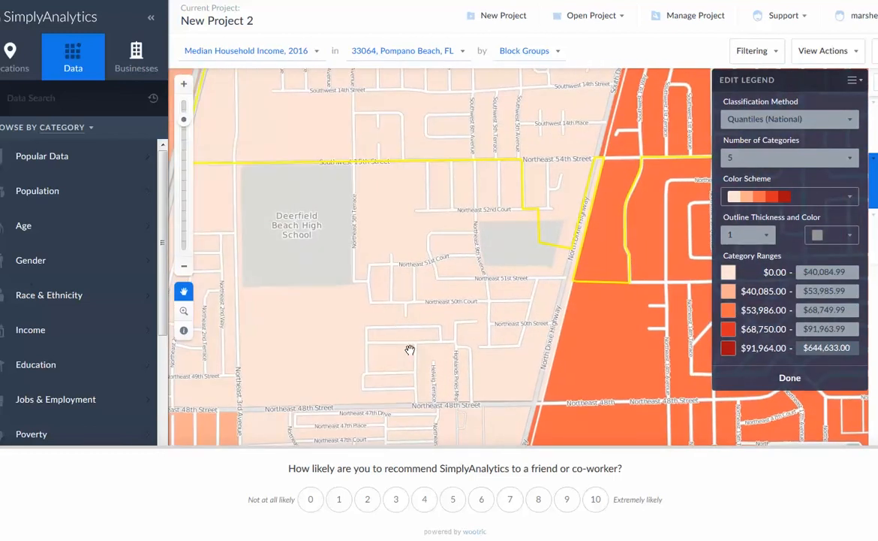
drag(375, 320, 381, 184)
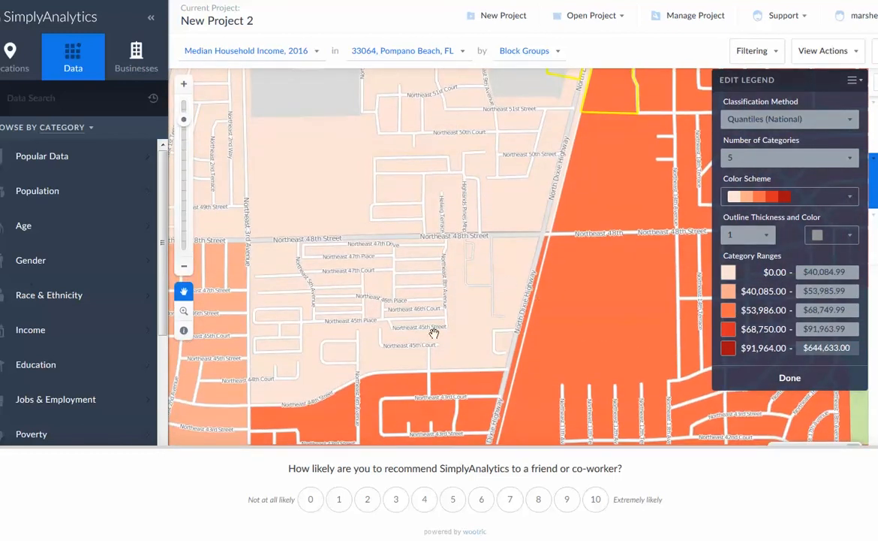
drag(424, 248, 480, 215)
drag(481, 354, 485, 404)
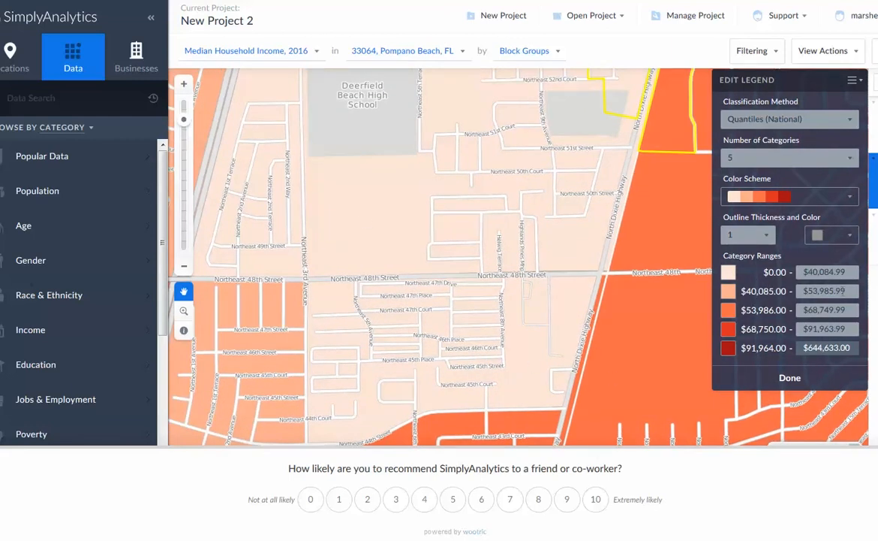
drag(435, 345, 516, 439)
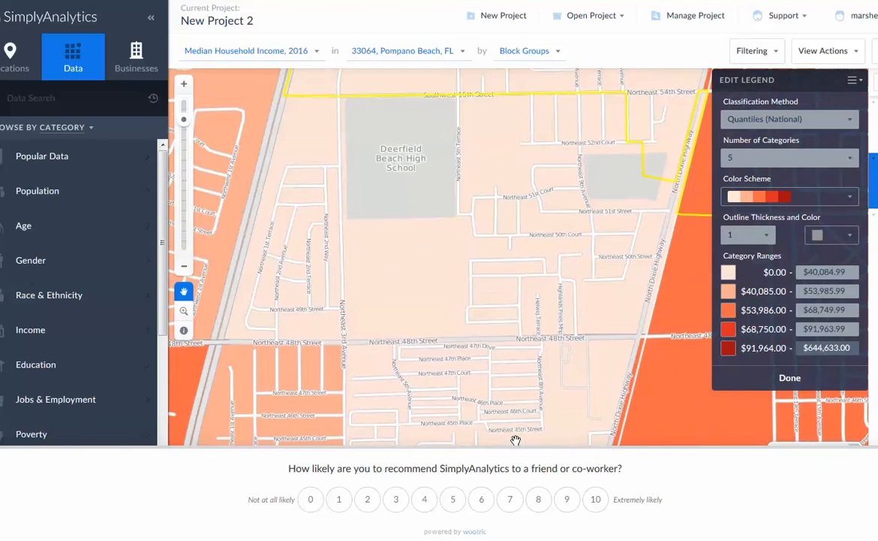
drag(470, 384, 479, 224)
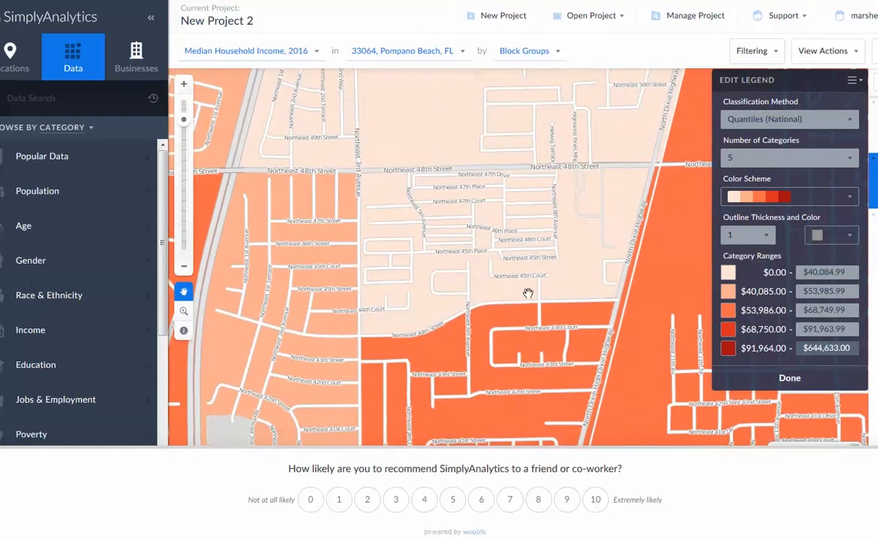
drag(525, 294, 510, 379)
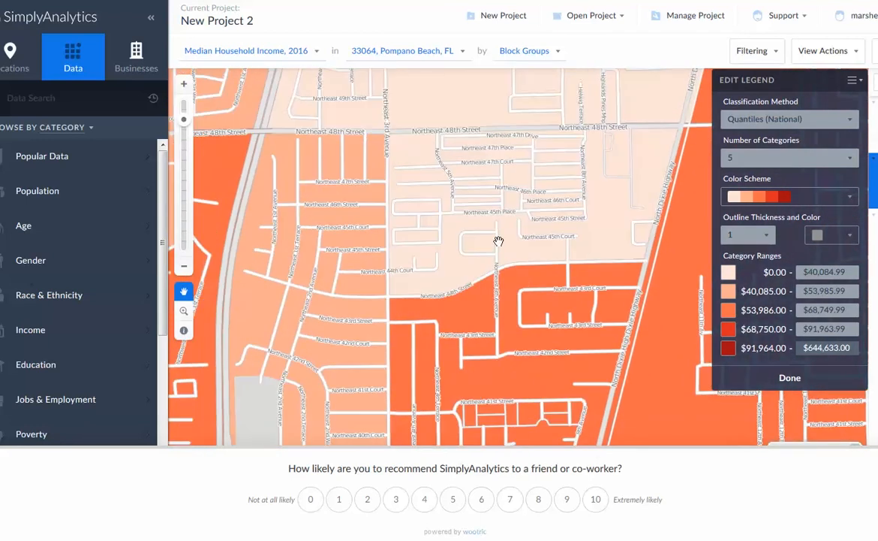
Examine median household income around East Sample Road by block group and across the wider Deerfield Beach area by census tract
drag(538, 349, 529, 169)
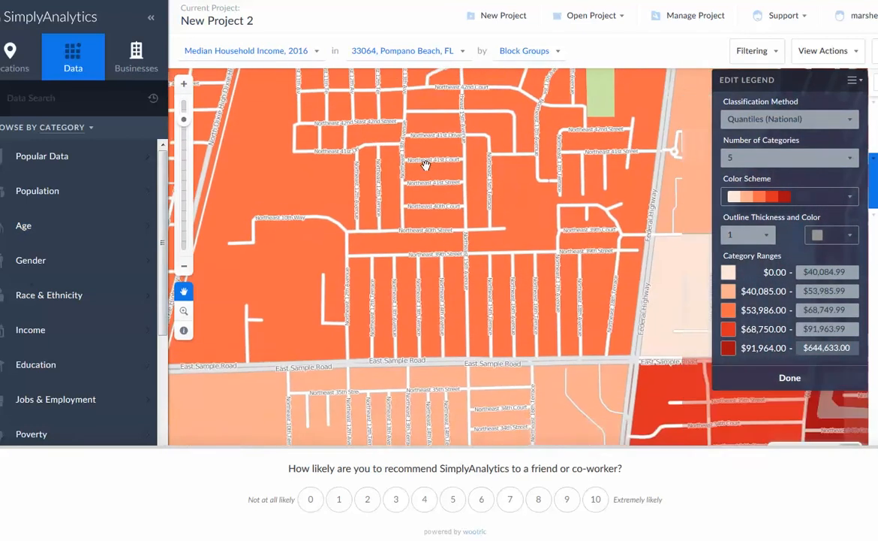
drag(427, 167, 447, 400)
scroll(455, 383, down, 2)
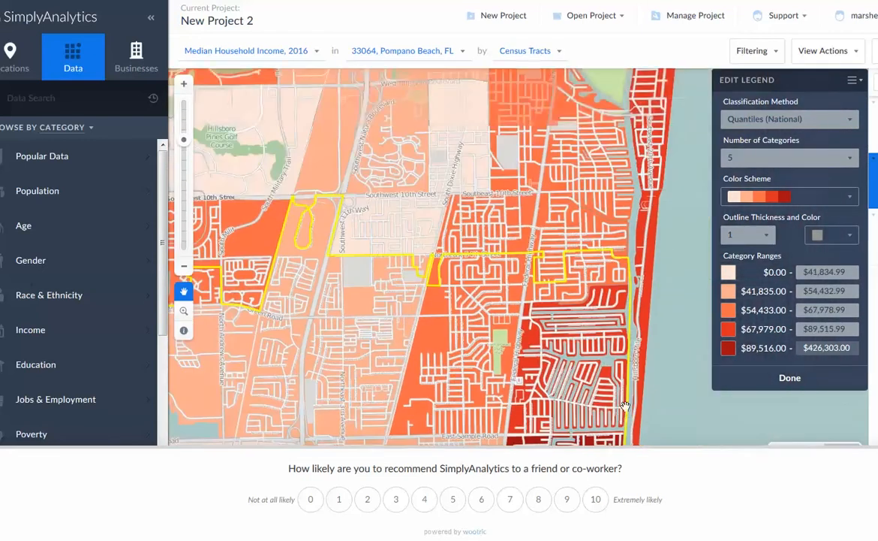
drag(625, 406, 648, 301)
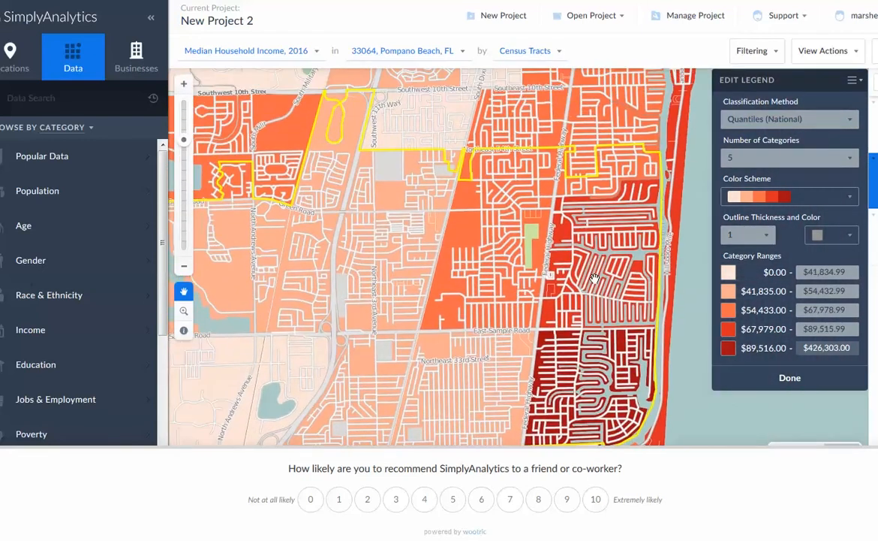
drag(498, 395, 551, 342)
scroll(527, 285, down, 1)
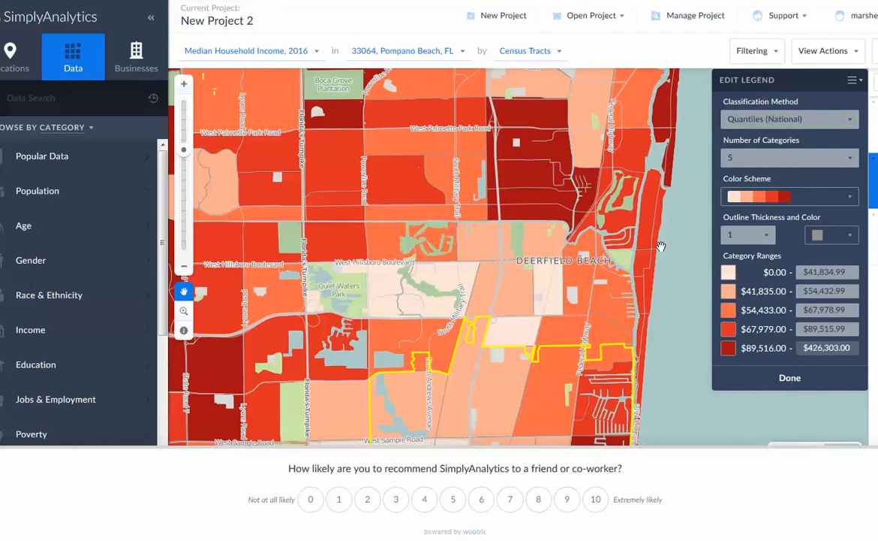
Dismiss the recommendation survey and review the project's data variables and views on the project management page
click(713, 25)
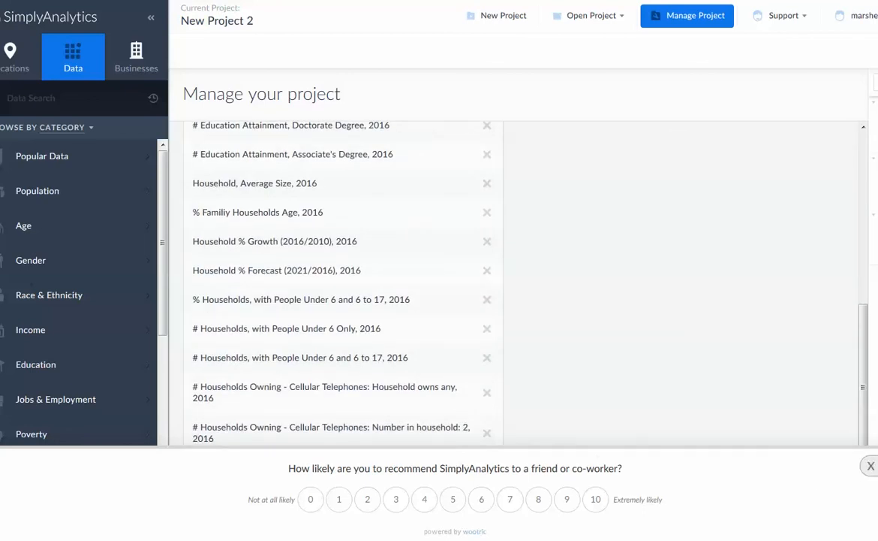
click(871, 465)
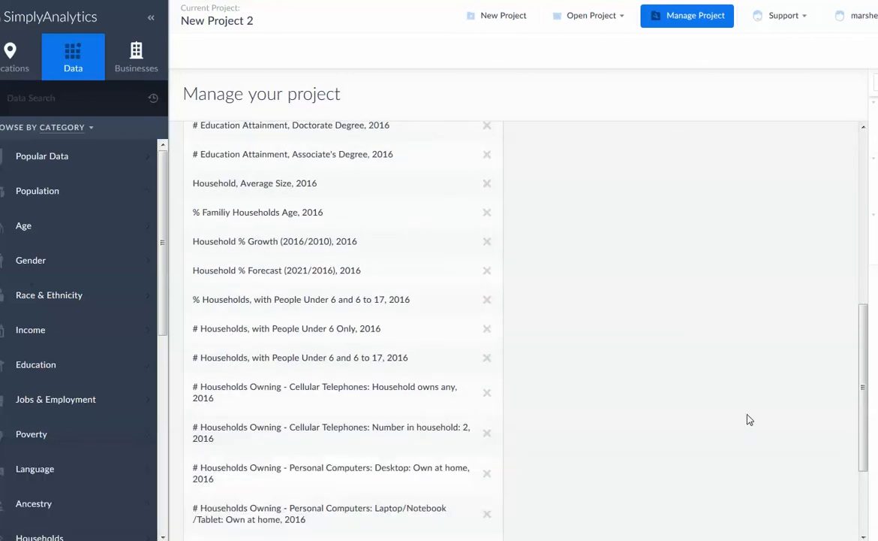
scroll(753, 417, down, 2)
scroll(757, 419, up, 7)
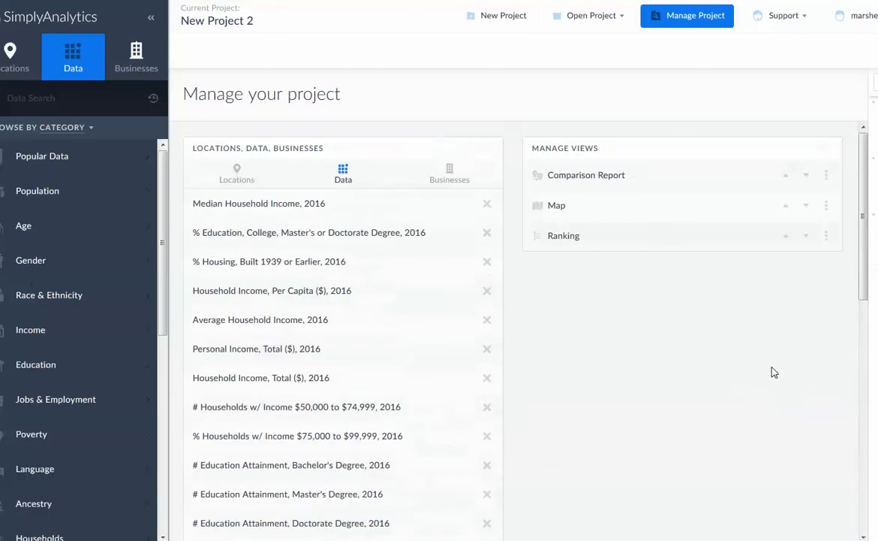
Return to the comparison report for 33064, Pompano Beach, FL and open its file export options
click(797, 174)
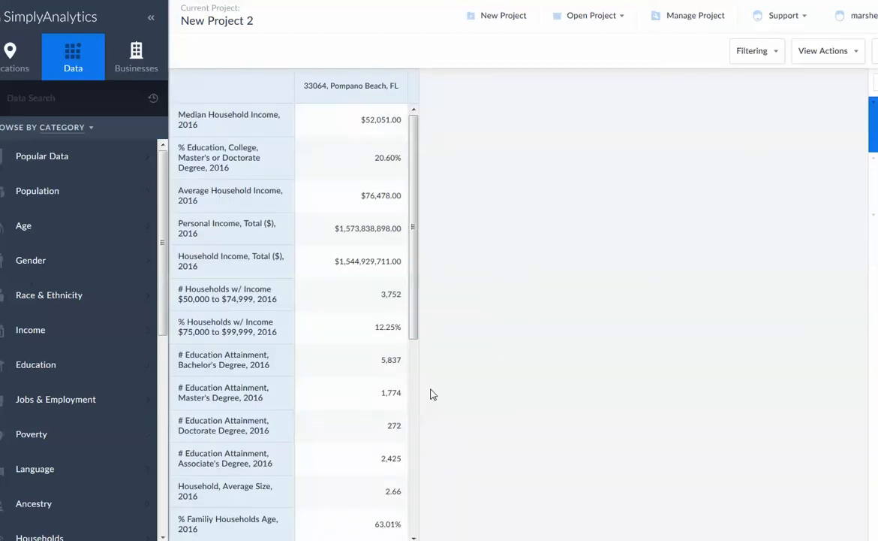
drag(415, 335, 413, 313)
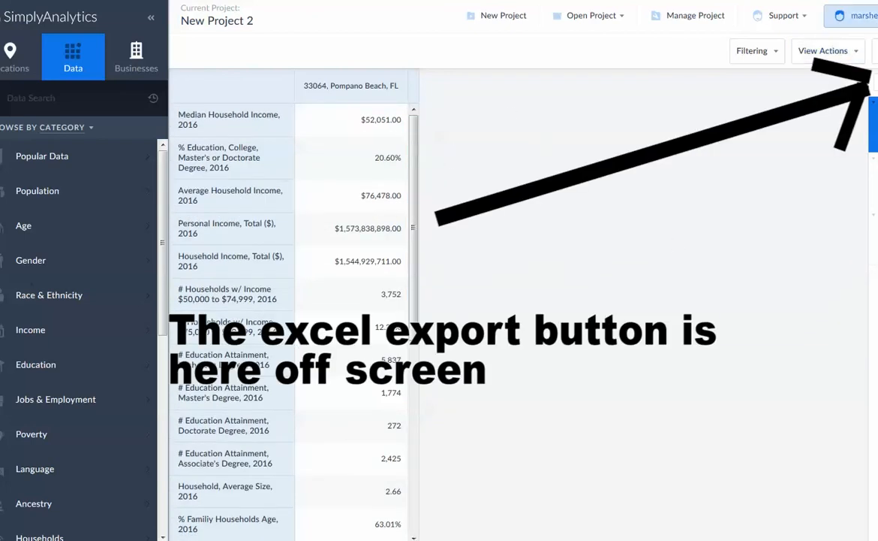
click(875, 51)
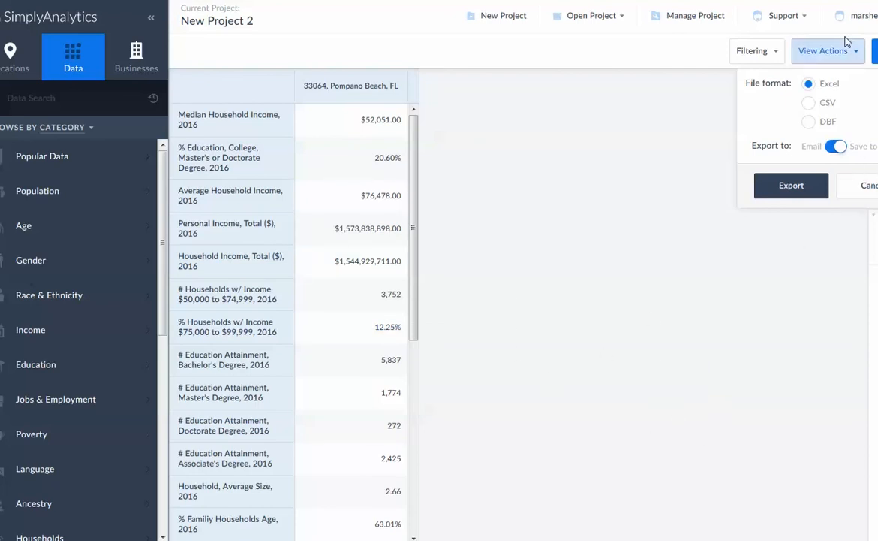
Open the Help Center article "Data Providers, Definitions, and Methodology Information"
click(810, 23)
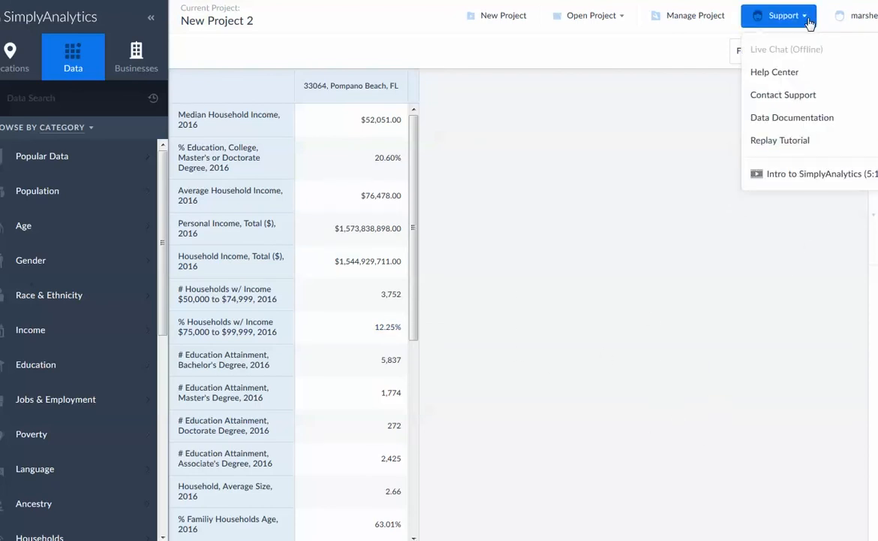
click(785, 75)
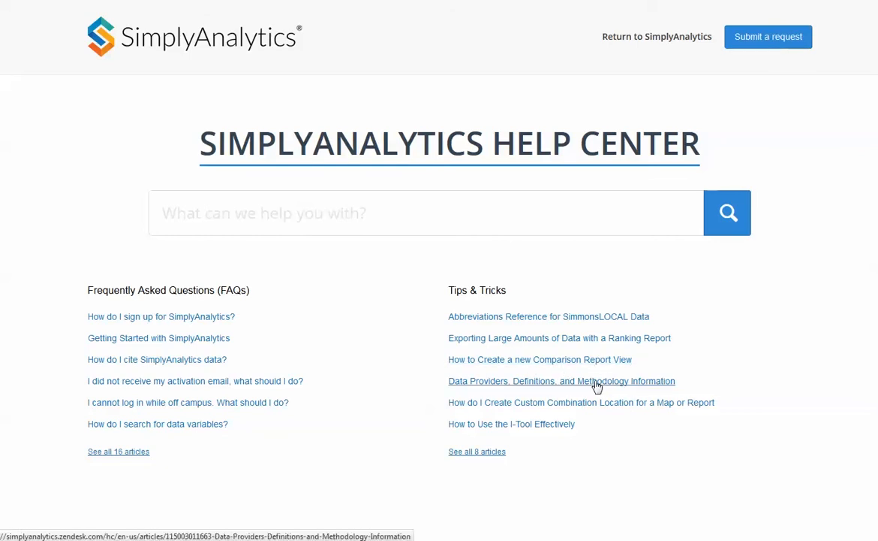
click(552, 390)
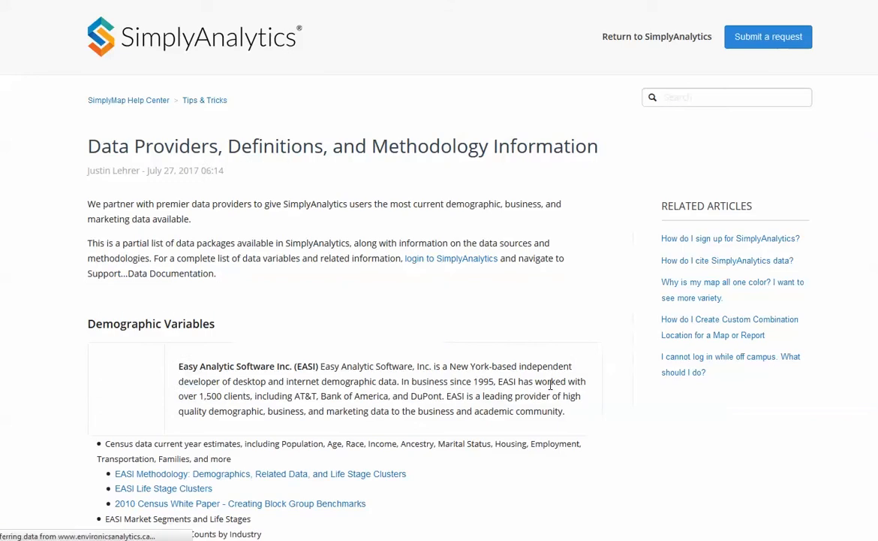
Read through the article's demographic data sources, covering the EASI and Environics Analytics datasets and methodology documents
scroll(436, 346, down, 1)
scroll(436, 347, down, 4)
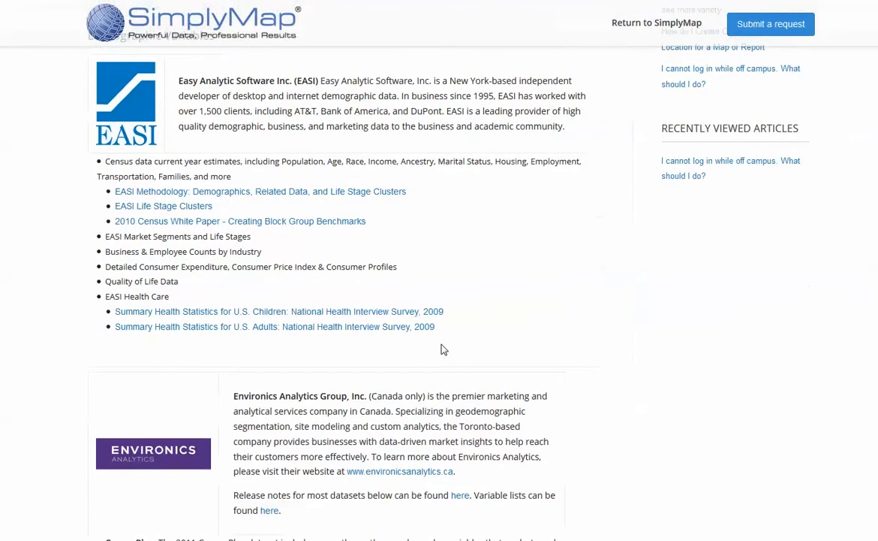
scroll(653, 408, up, 2)
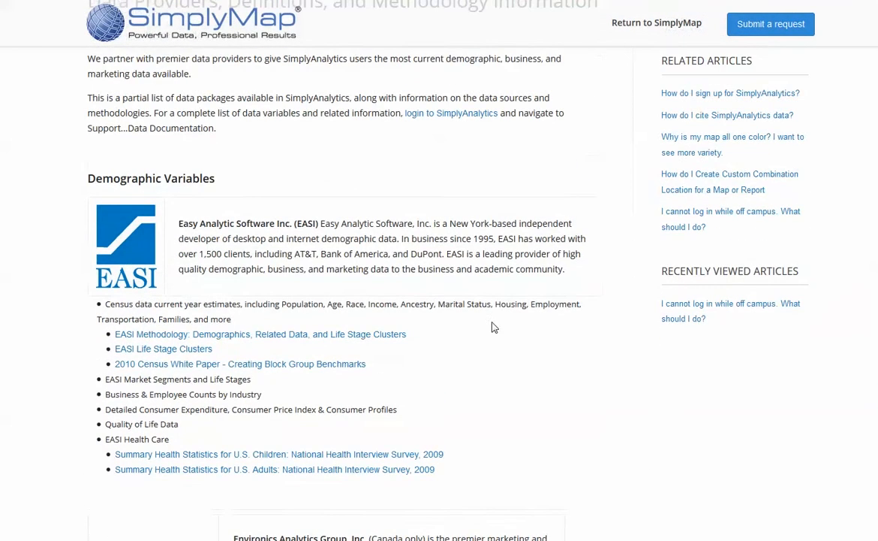
scroll(501, 382, down, 7)
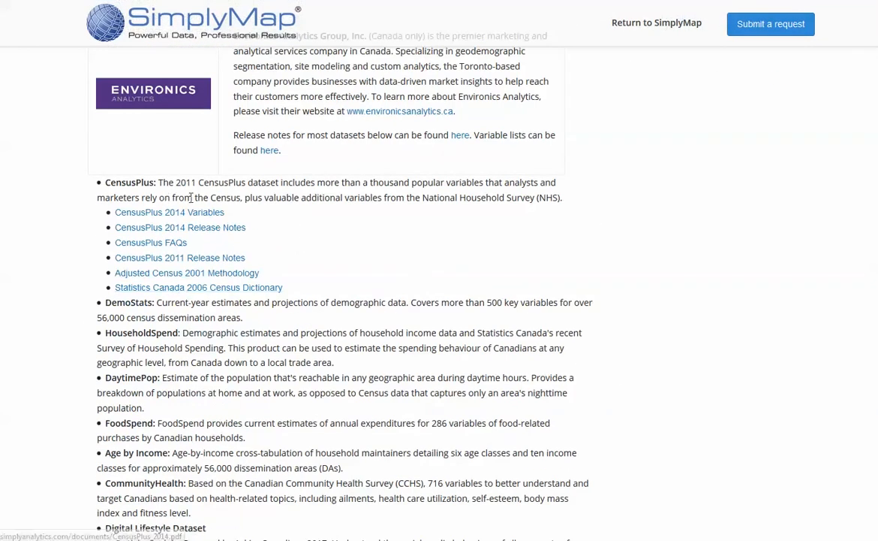
scroll(325, 252, up, 2)
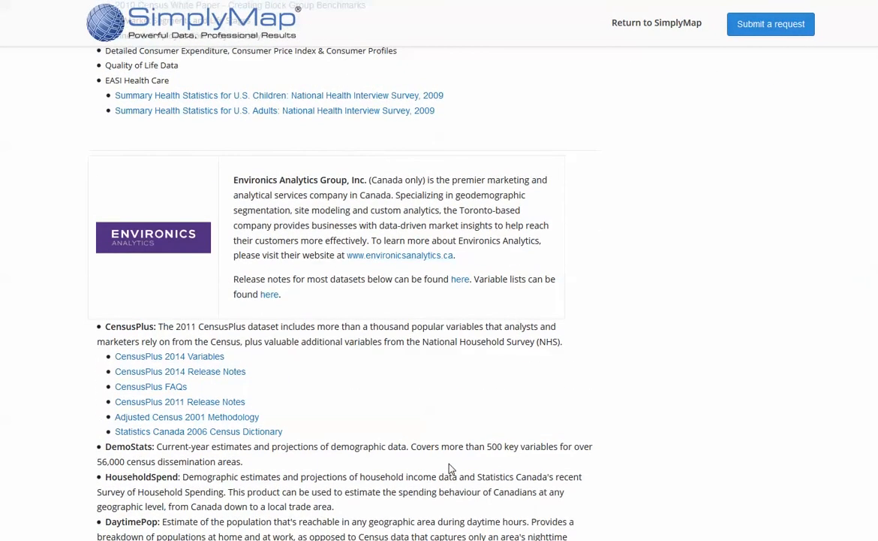
scroll(451, 471, down, 3)
scroll(282, 426, down, 7)
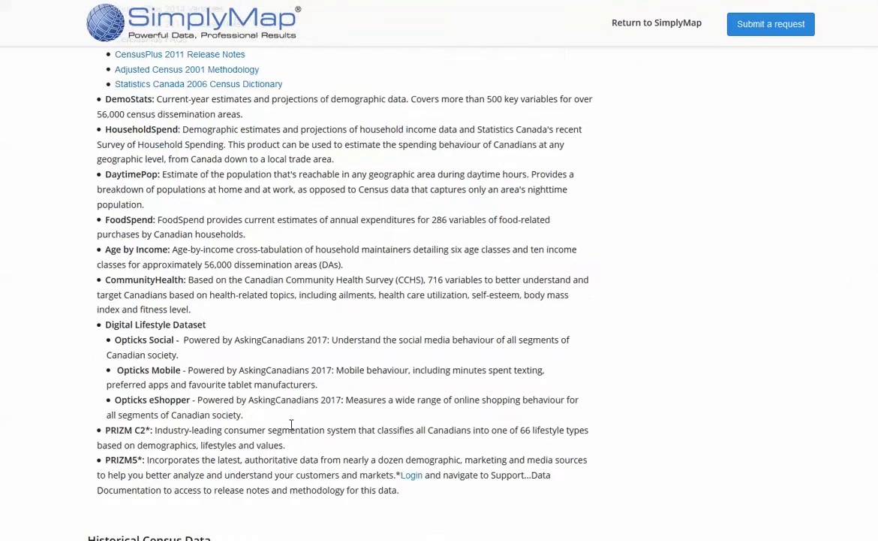
scroll(504, 446, up, 17)
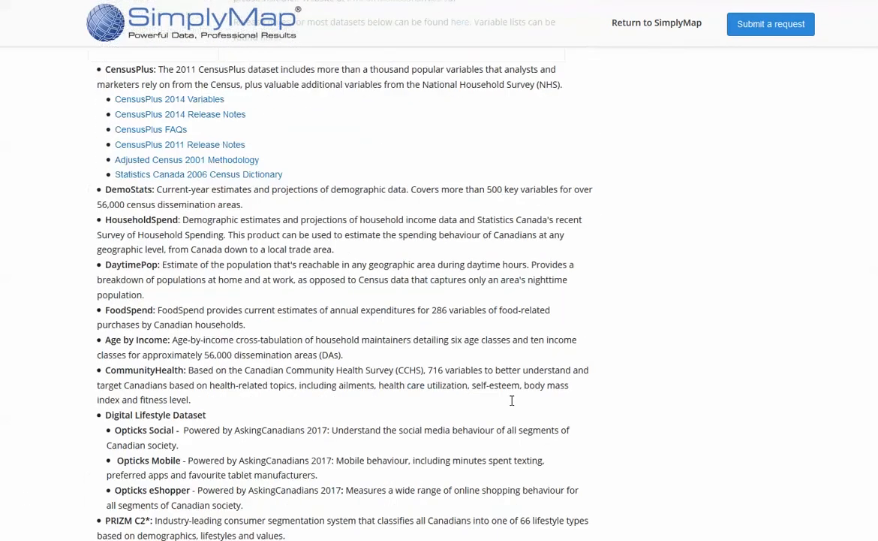